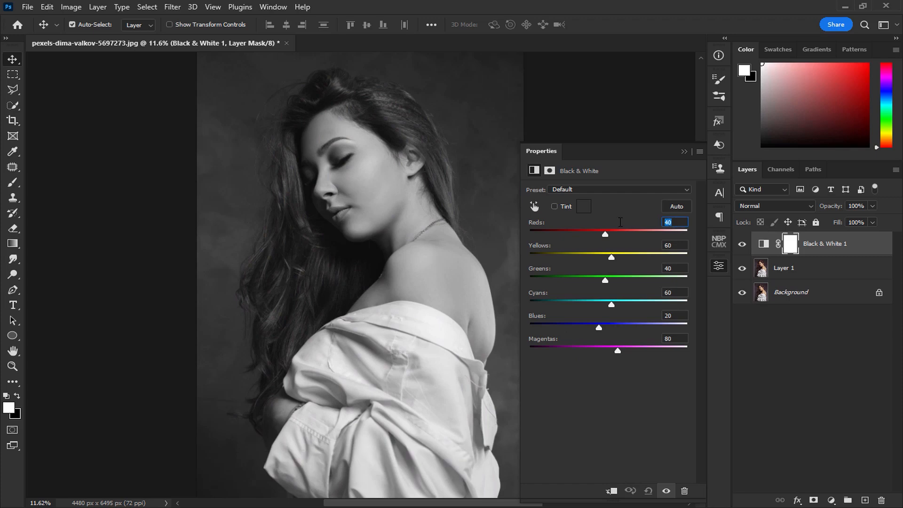
Set the Black & White adjustment's Reds to -17 and Yellows to 108.
text(17)
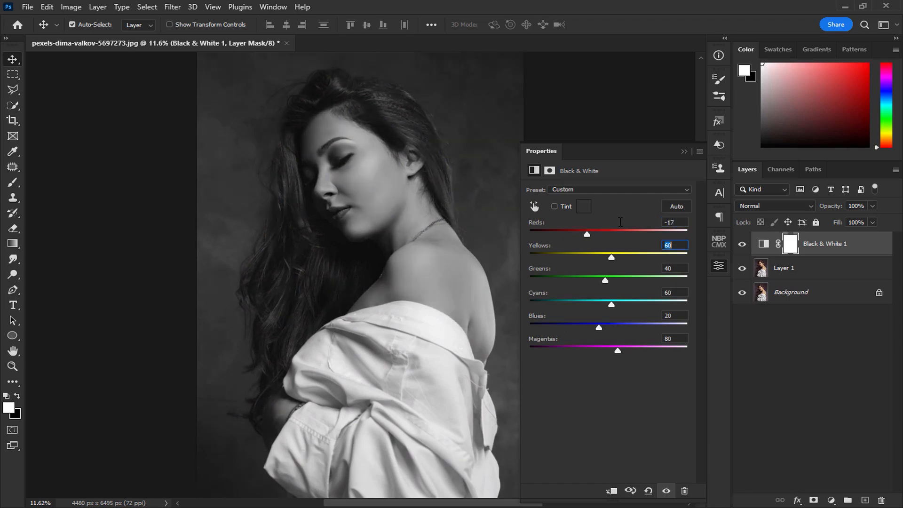
text(108)
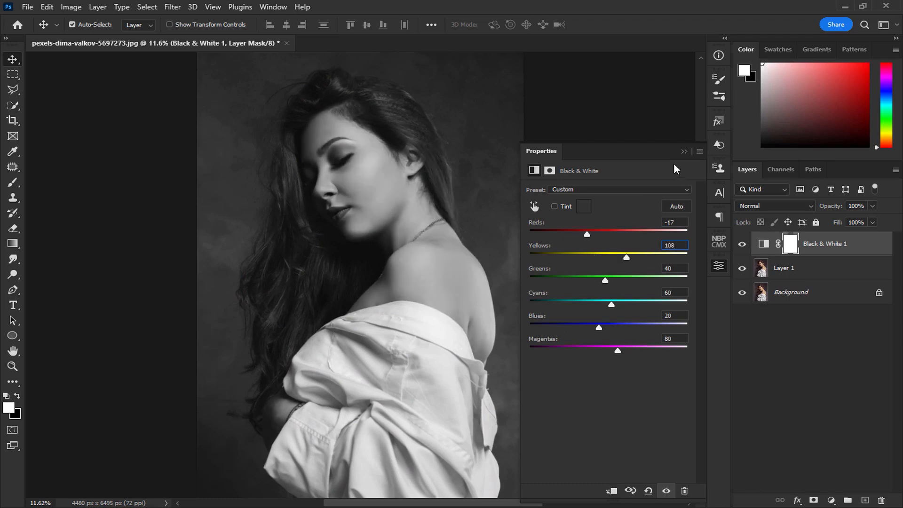
click(683, 151)
Add a blank layer above the Black & White adjustment and reset the foreground and background colours to the defaults.
click(828, 391)
click(845, 249)
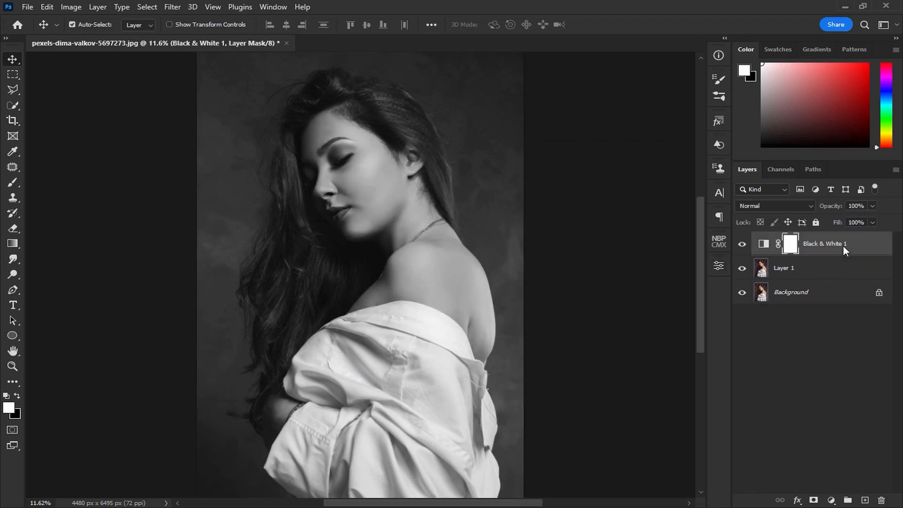
click(865, 500)
key(d)
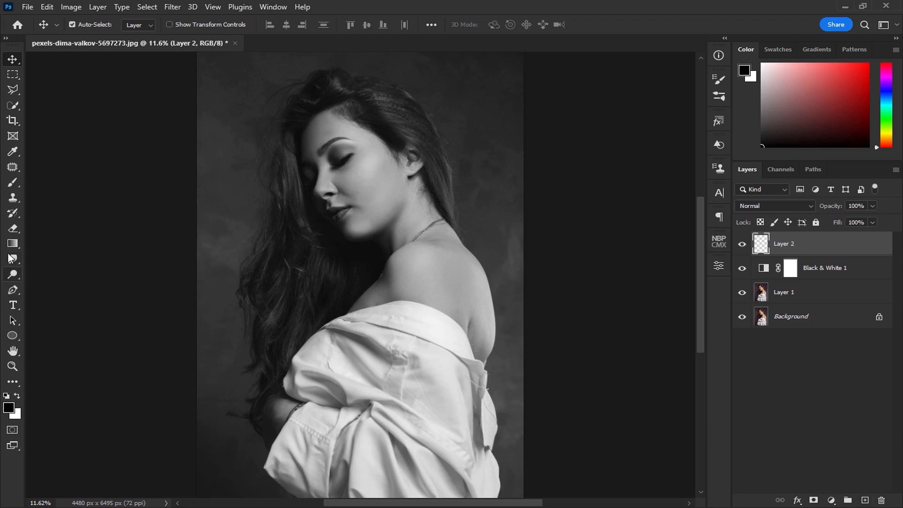
Draw a reversed black-to-transparent radial gradient as a vignette on Layer 2 and set its blend mode to Soft Light.
key(g)
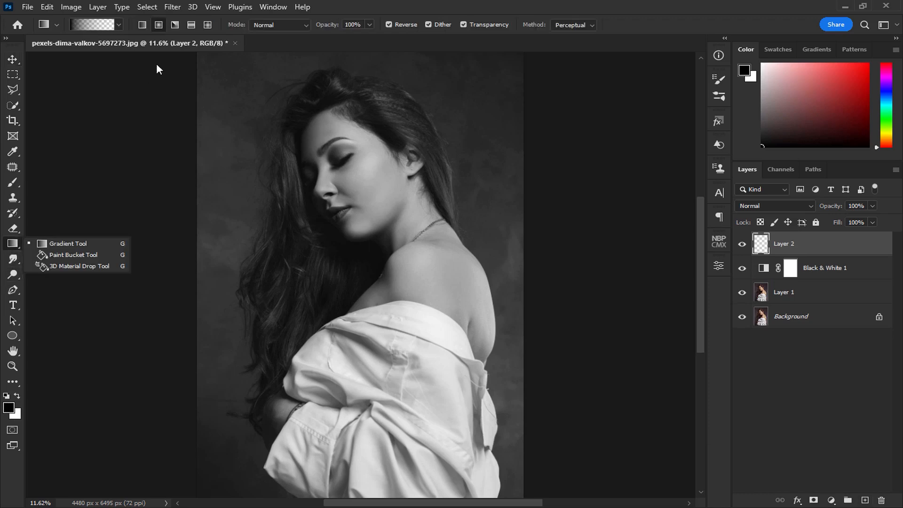
click(158, 24)
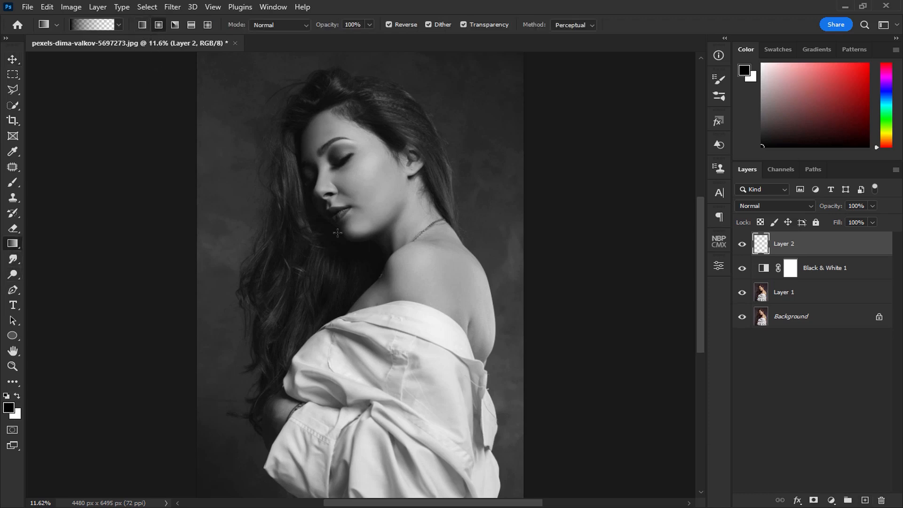
scroll(380, 266, down, 3)
drag(269, 432, 241, 443)
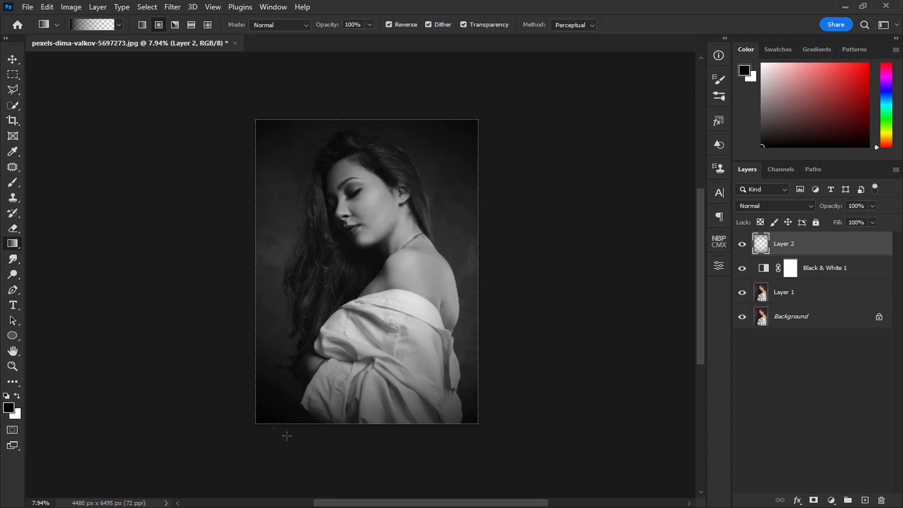
click(758, 206)
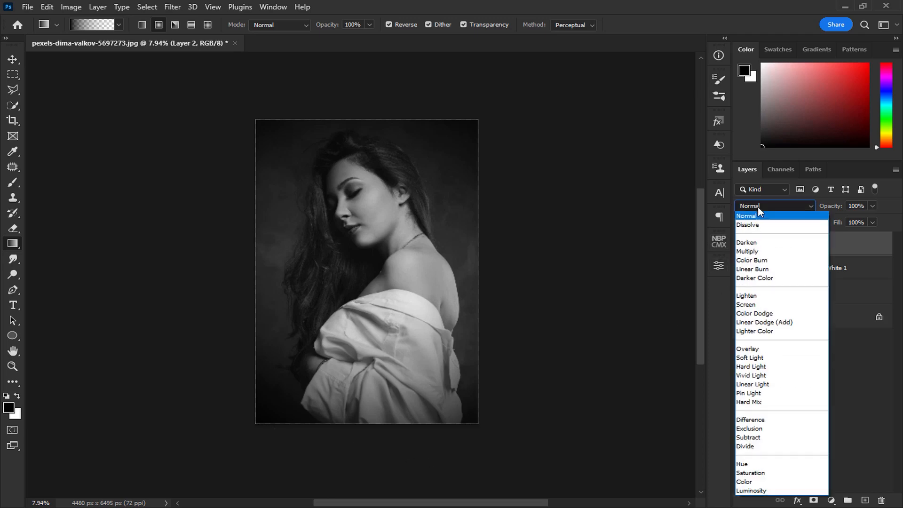
click(752, 358)
Redraw the radial vignette on Layer 2 from the woman's face outward past the photo's lower edge, undoing the unwanted attempts.
drag(355, 275, 255, 469)
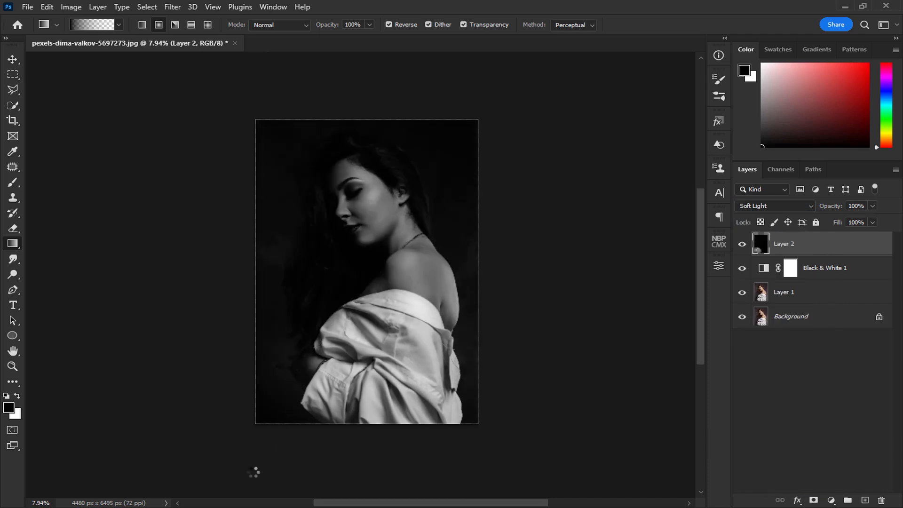
key(ctrl+z)
drag(373, 201, 224, 466)
drag(373, 219, 246, 478)
scroll(361, 280, down, 3)
scroll(367, 207, up, 4)
drag(365, 219, 361, 297)
drag(353, 192, 284, 427)
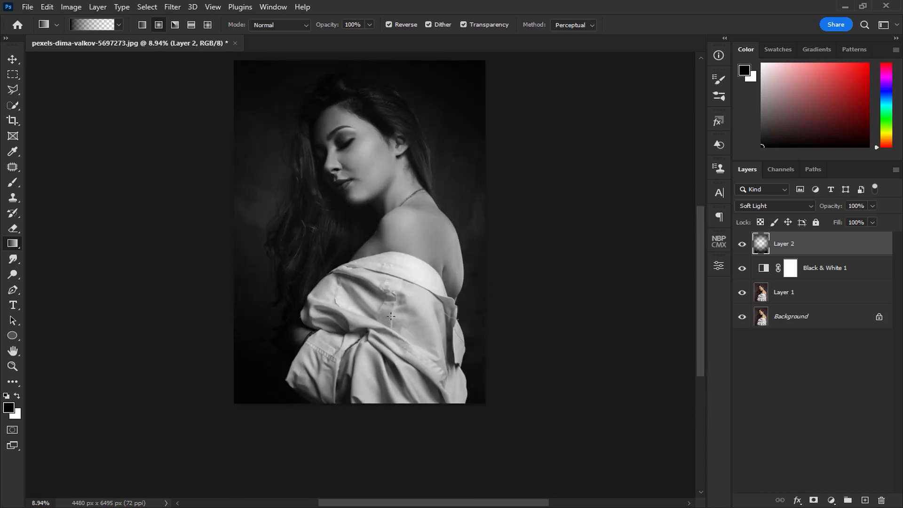
key(ctrl+z)
scroll(361, 354, down, 2)
drag(341, 170, 299, 447)
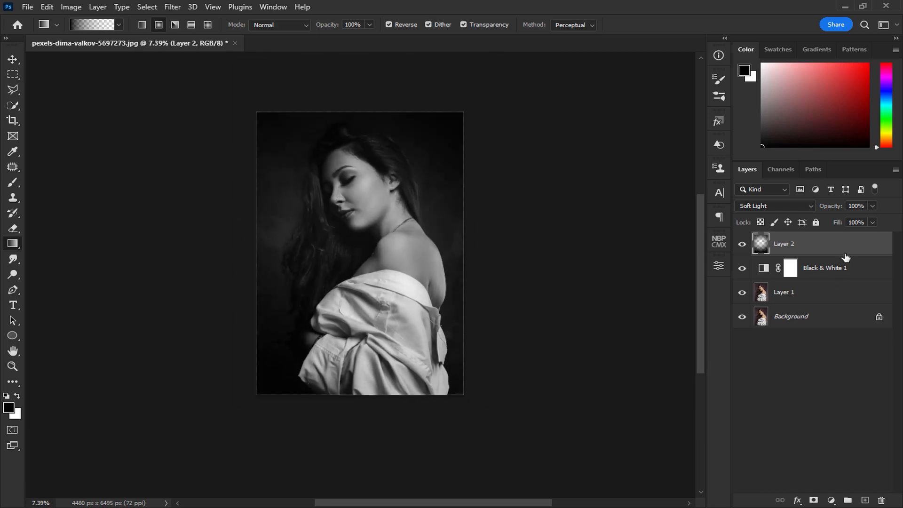
Scale the vignette on Layer 2 up to about 117% so that it extends beyond the photo's edges.
click(12, 59)
key(ctrl+t)
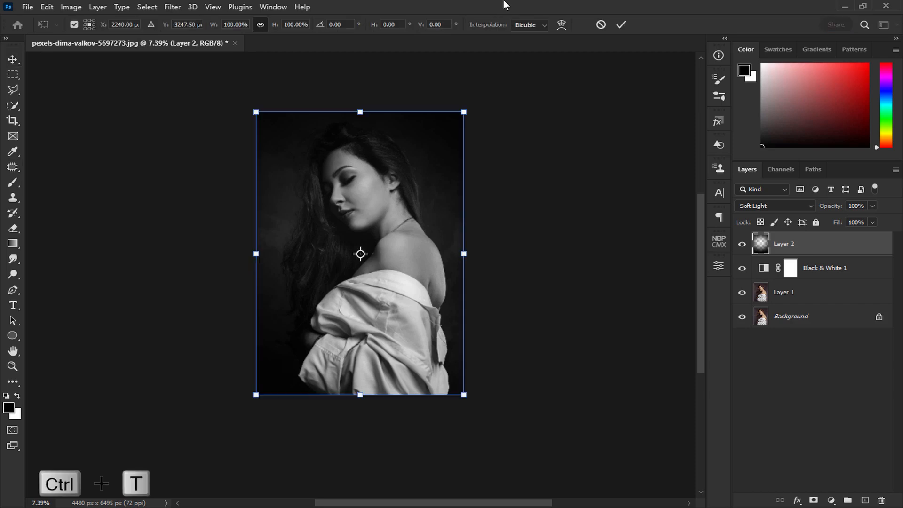
scroll(381, 152, down, 1)
drag(451, 112, 476, 101)
mouse_move(426, 173)
mouse_down()
mouse_move(433, 186)
mouse_move(422, 167)
mouse_move(425, 176)
mouse_up()
key(Return)
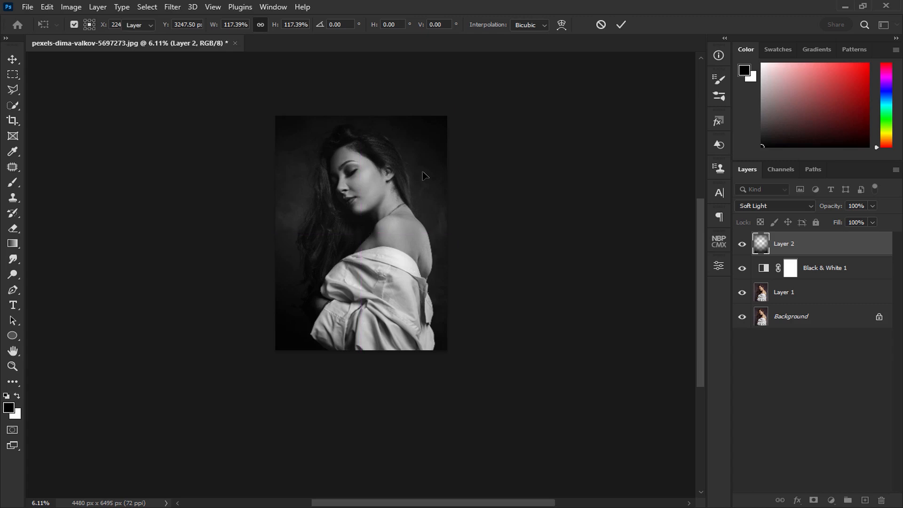
key(ctrl+0)
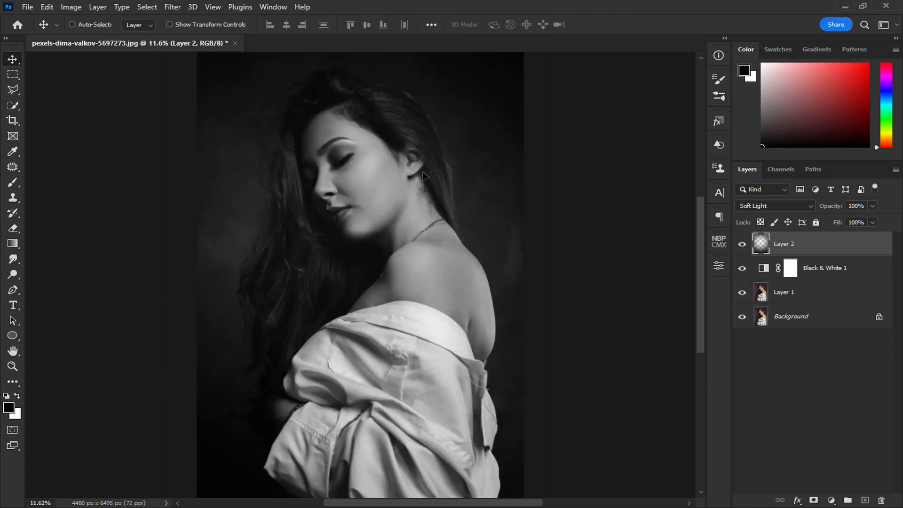
Duplicate Layer 2 and enlarge the copy to about 107%.
key(ctrl+j)
scroll(425, 211, down, 2)
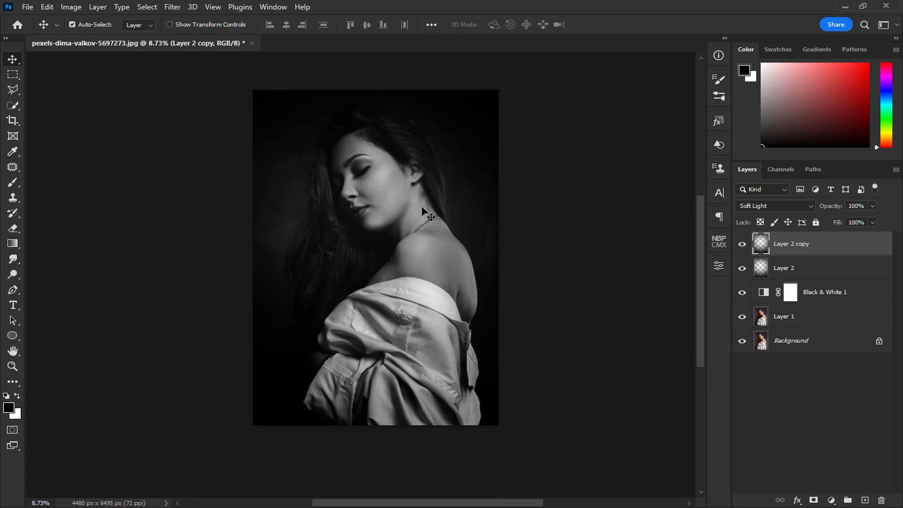
key(ctrl+t)
scroll(425, 211, down, 1)
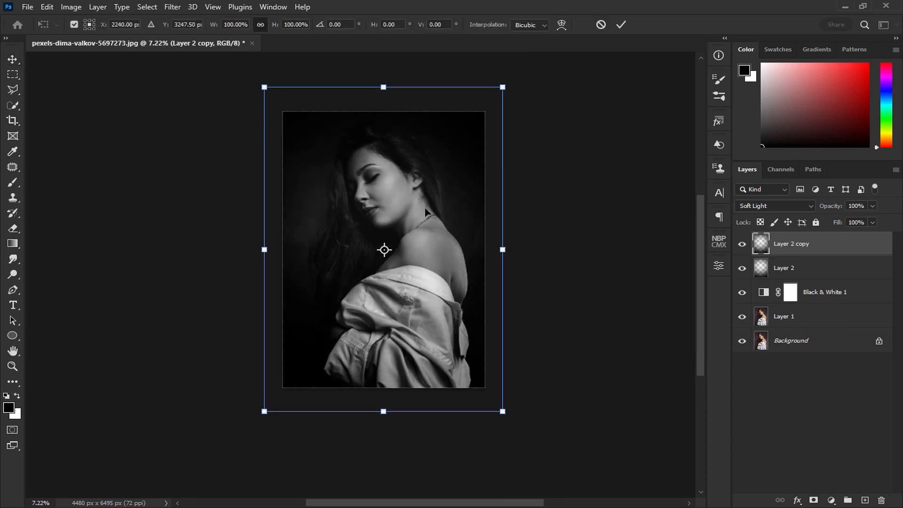
drag(504, 87, 514, 79)
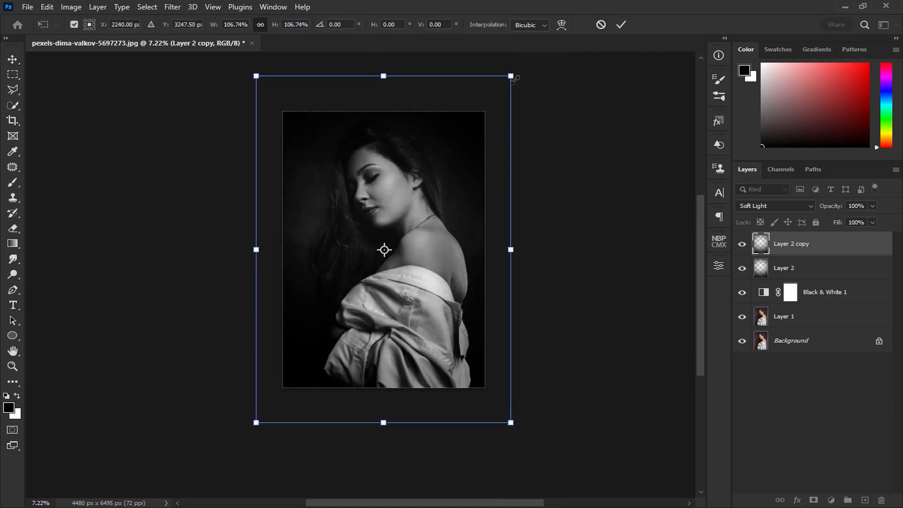
drag(481, 106, 442, 149)
key(Return)
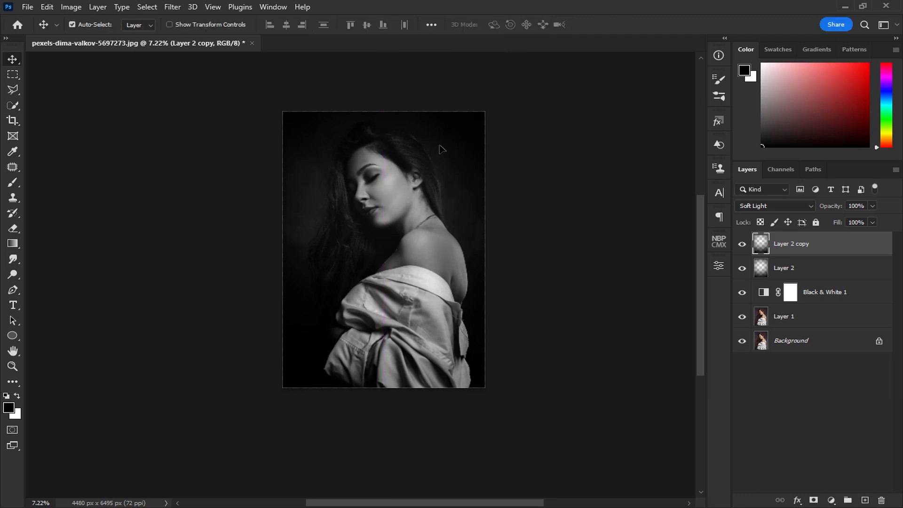
Compare the photo with and without Layer 2 copy and reduce that layer's opacity to 62%.
click(742, 246)
click(742, 246)
drag(818, 221, 848, 220)
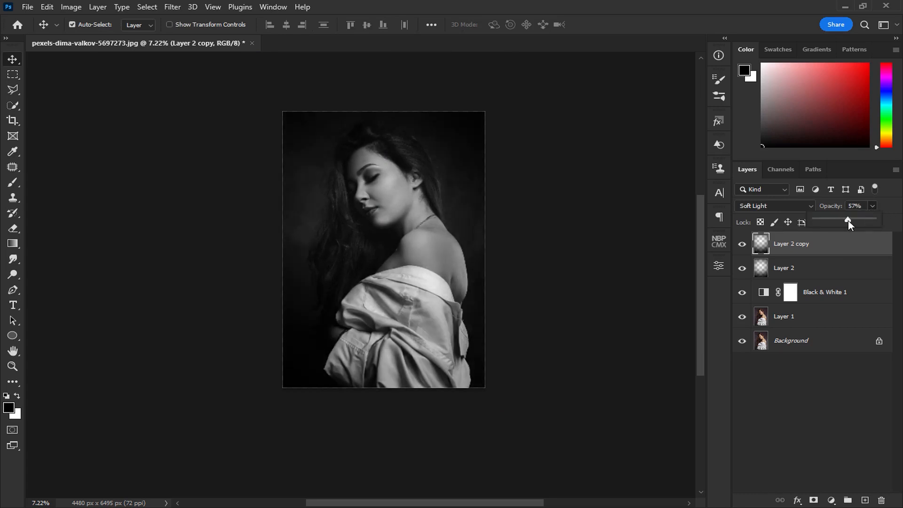
drag(852, 221, 852, 221)
key(ctrl+0)
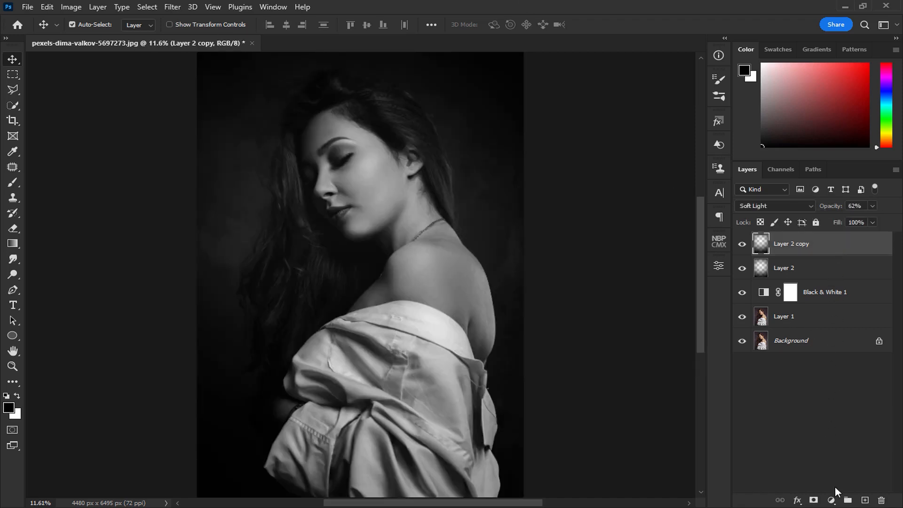
Add a Curves adjustment layer on top and set its blend mode to Screen.
click(832, 500)
click(842, 349)
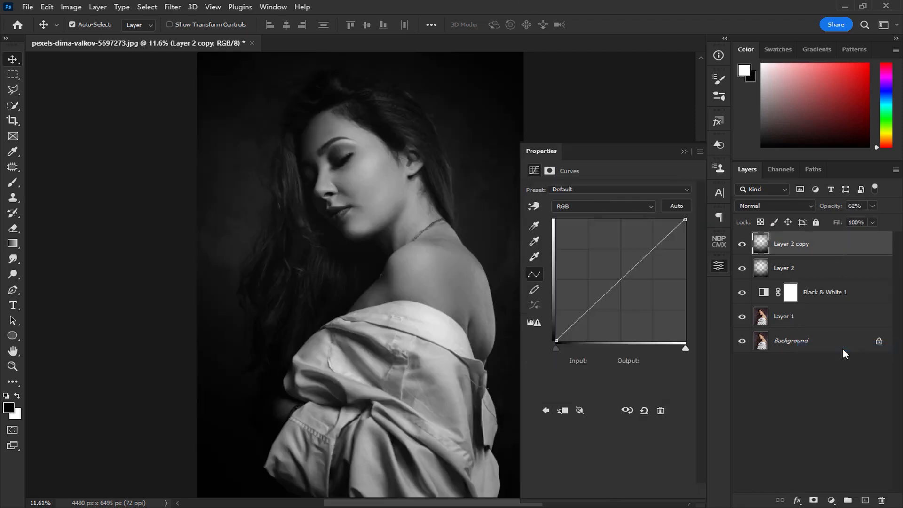
click(741, 205)
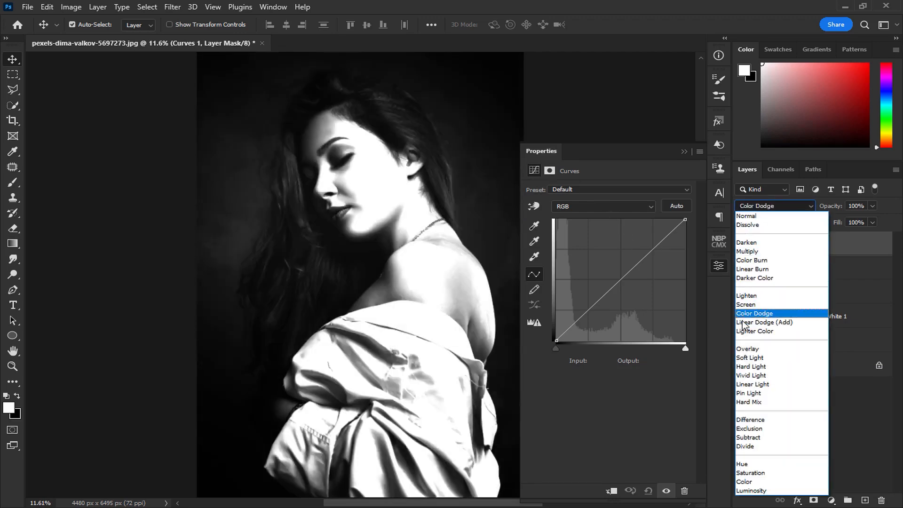
click(752, 313)
click(684, 152)
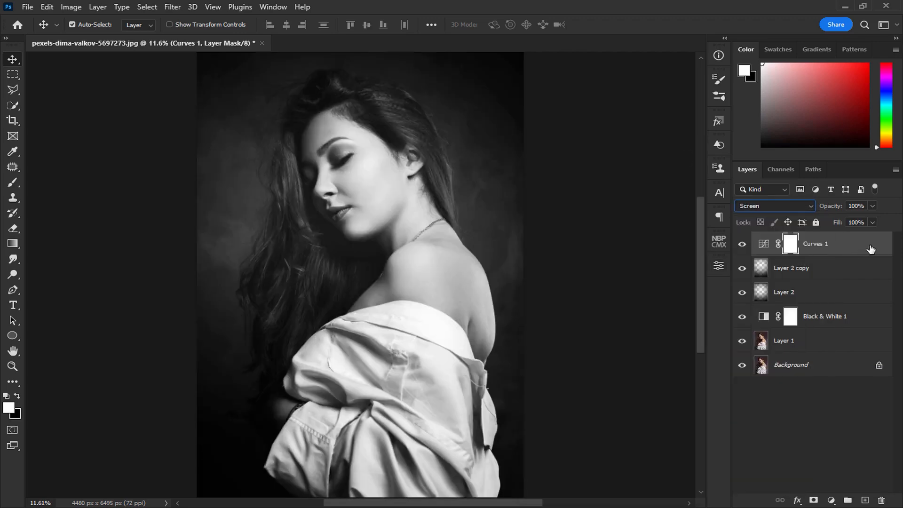
Use the Blend If settings of Curves 1 to keep its brightening out of the underlying layer's dark tones.
double_click(880, 249)
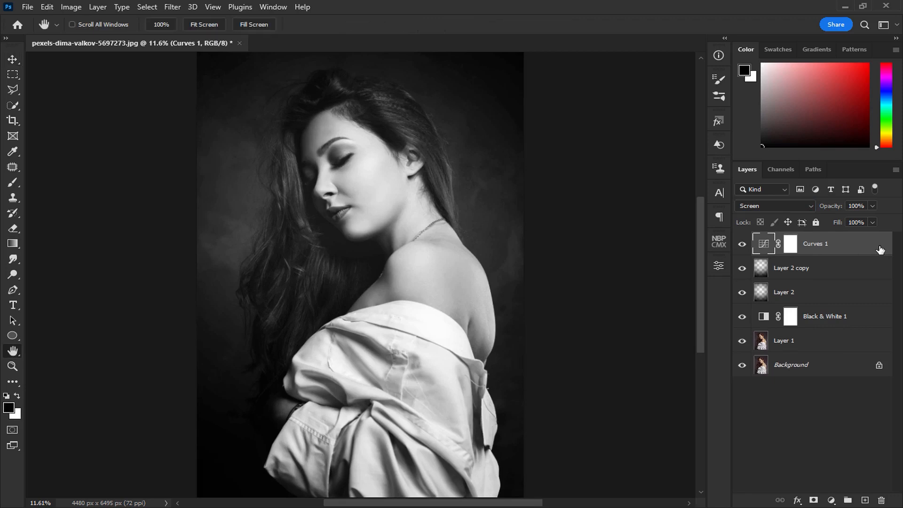
drag(584, 268, 622, 268)
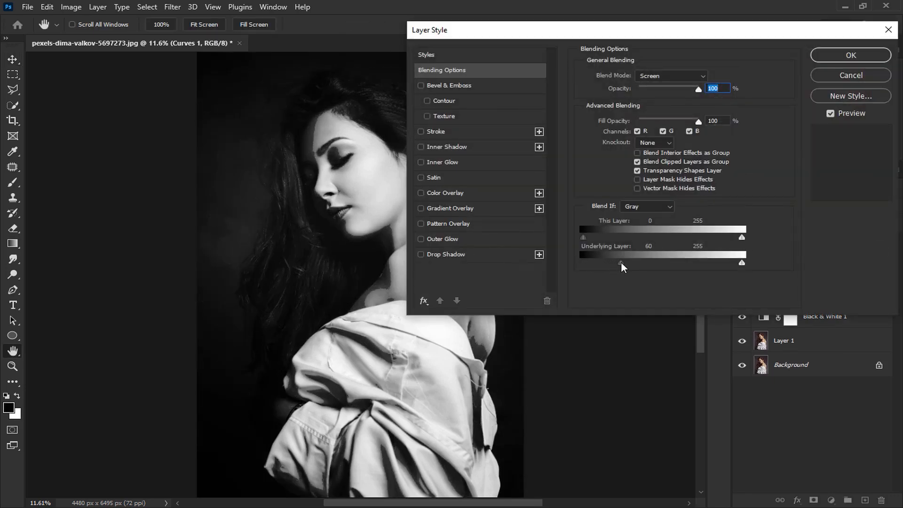
drag(632, 43, 673, 37)
drag(664, 267, 864, 271)
click(879, 59)
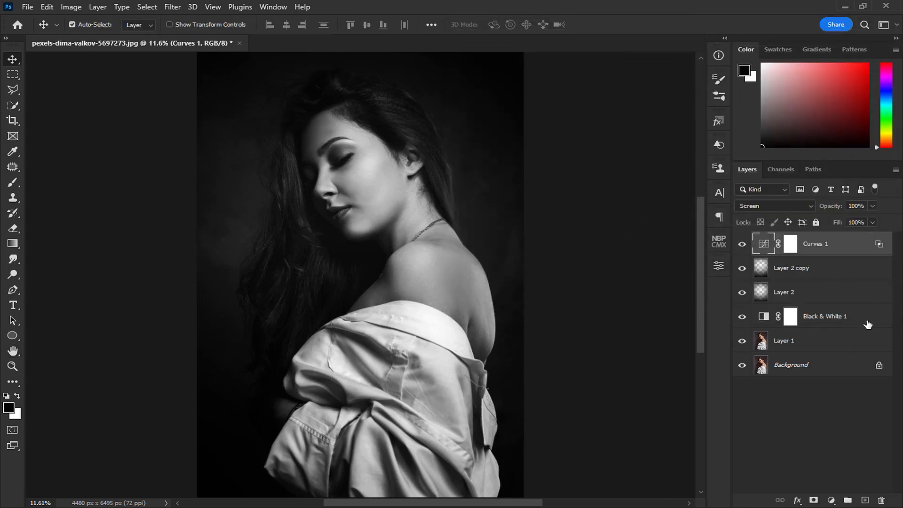
Invert the Curves 1 mask to black and paint in a cheekbone highlight with a soft white 343 px brush at 1% flow.
click(791, 245)
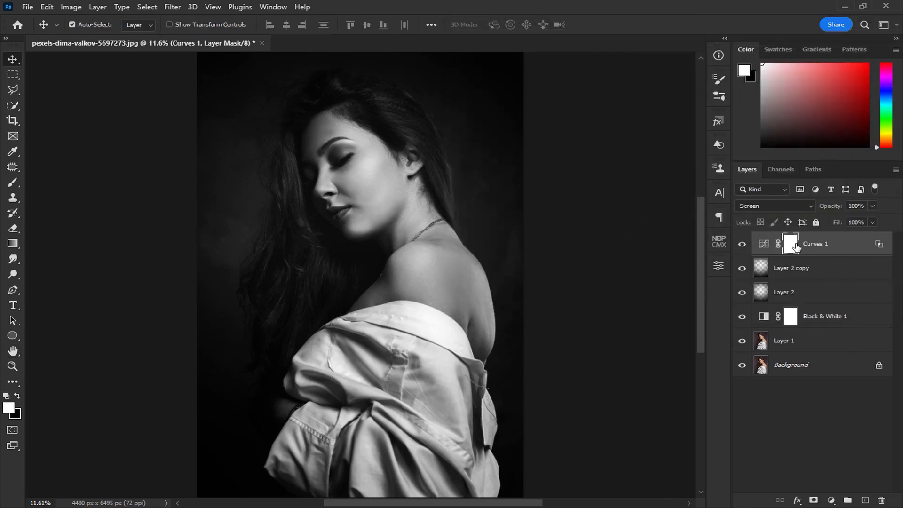
key(ctrl+i)
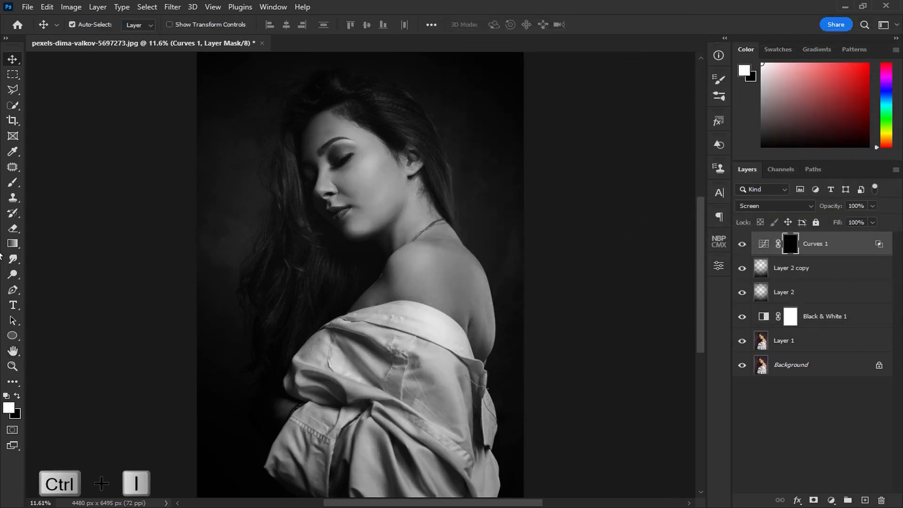
click(13, 182)
scroll(347, 137, up, 9)
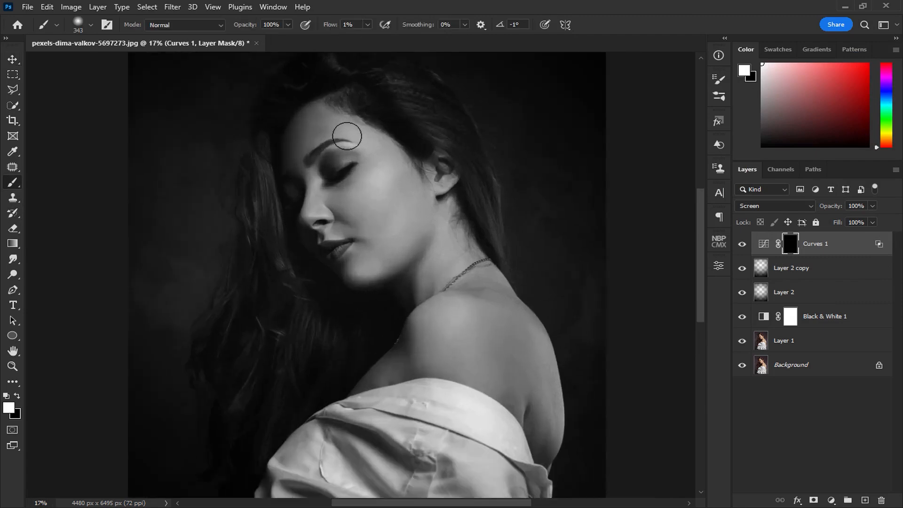
mouse_move(347, 139)
mouse_down()
mouse_move(338, 215)
mouse_move(353, 236)
mouse_move(359, 166)
mouse_up()
scroll(360, 252, up, 5)
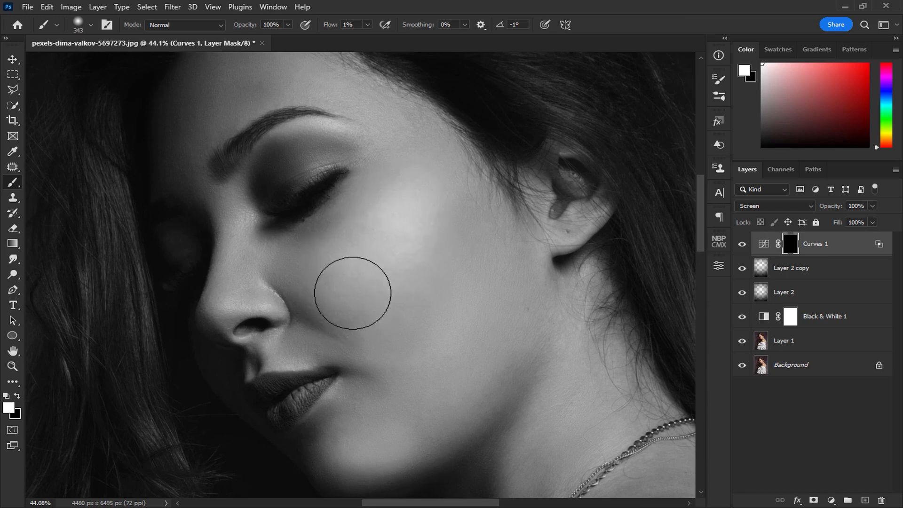
click(742, 244)
click(741, 246)
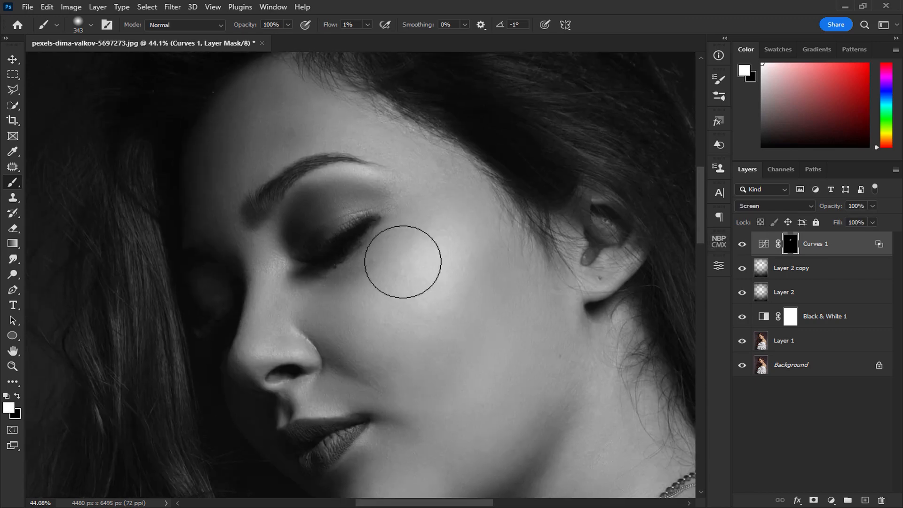
Paint highlights under the eyebrow and on the nose in the Curves 1 mask with a 103 px brush and compare the effect.
mouse_move(408, 207)
mouse_down()
mouse_move(393, 183)
mouse_move(349, 169)
mouse_up()
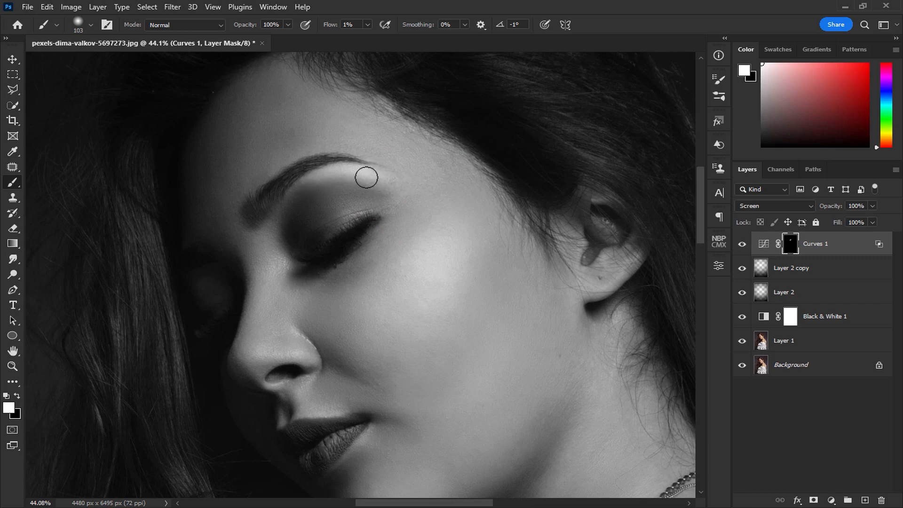
scroll(283, 235, down, 3)
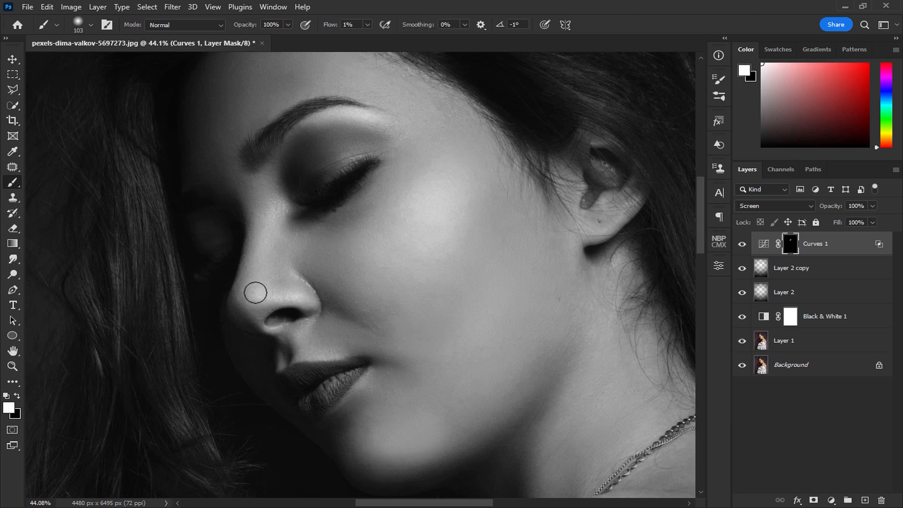
click(741, 246)
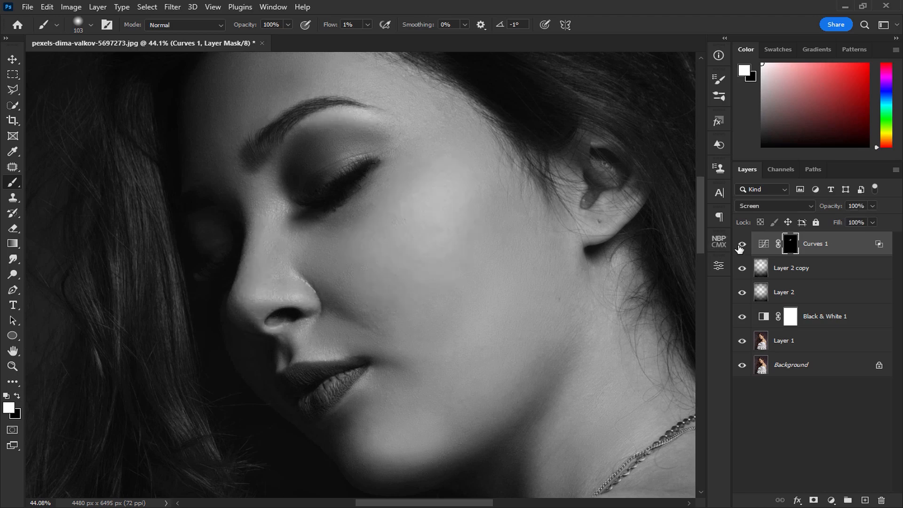
click(741, 246)
Build up the highlights on the nose, cheek and brow area in the Curves 1 mask and compare before and after.
drag(315, 168, 339, 276)
drag(425, 209, 438, 210)
mouse_move(435, 389)
mouse_down()
mouse_move(338, 218)
mouse_move(338, 191)
mouse_up()
drag(356, 228, 324, 137)
mouse_move(303, 262)
mouse_down()
mouse_move(278, 258)
mouse_move(327, 244)
mouse_move(268, 251)
mouse_up()
mouse_move(291, 289)
mouse_down()
mouse_move(348, 242)
mouse_move(294, 252)
mouse_up()
click(742, 245)
click(742, 245)
Paint highlights on the lower cheek, the chin and around the lips in the Curves 1 mask, using a 68 px brush for details.
drag(389, 242, 408, 337)
mouse_move(425, 281)
mouse_down()
mouse_move(444, 281)
mouse_move(393, 307)
mouse_move(388, 277)
mouse_move(461, 213)
mouse_move(352, 345)
mouse_move(398, 304)
mouse_move(389, 293)
mouse_move(440, 246)
mouse_move(349, 334)
mouse_move(371, 306)
mouse_move(393, 304)
mouse_move(400, 281)
mouse_up()
mouse_move(329, 294)
mouse_down()
mouse_move(480, 347)
mouse_move(446, 351)
mouse_up()
scroll(339, 315, up, 4)
drag(340, 315, 289, 328)
drag(364, 341, 356, 338)
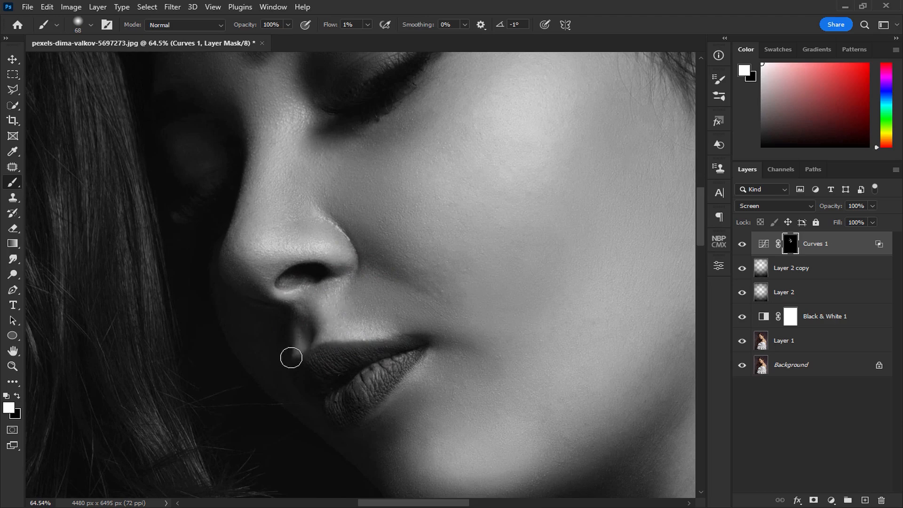
scroll(345, 355, down, 5)
drag(345, 355, 268, 355)
click(743, 245)
click(742, 245)
Paint highlights on the neck beside the jaw in the Curves 1 mask with a 170 px brush and compare the effect.
mouse_move(502, 361)
mouse_down()
mouse_move(418, 266)
mouse_move(365, 229)
mouse_move(408, 241)
mouse_up()
scroll(380, 256, up, 3)
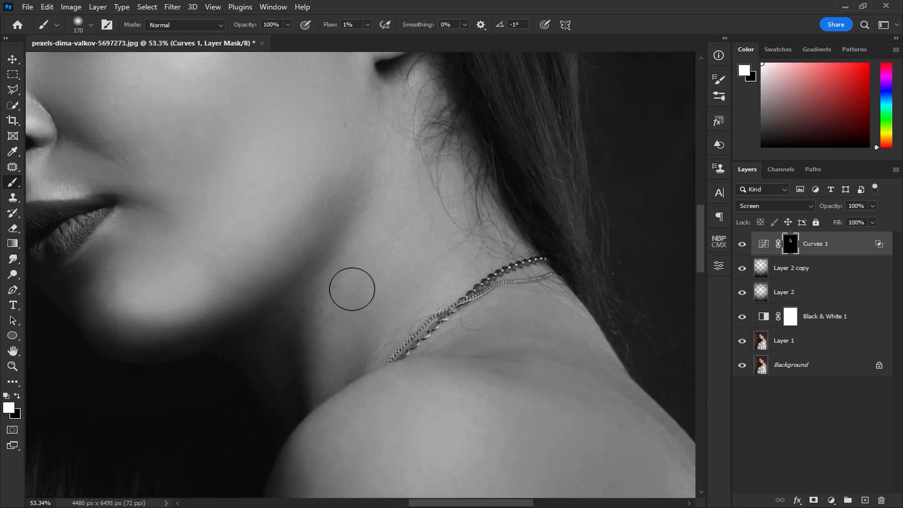
mouse_move(323, 357)
mouse_down()
mouse_move(386, 267)
mouse_move(343, 338)
mouse_move(370, 287)
mouse_move(353, 266)
mouse_move(345, 343)
mouse_move(397, 198)
mouse_move(348, 296)
mouse_move(345, 318)
mouse_move(381, 228)
mouse_move(345, 324)
mouse_up()
click(743, 244)
click(743, 245)
Tone down the highlights along the jaw and neck in the Curves 1 mask with a black brush, sized from 305 to 185 px.
key(x)
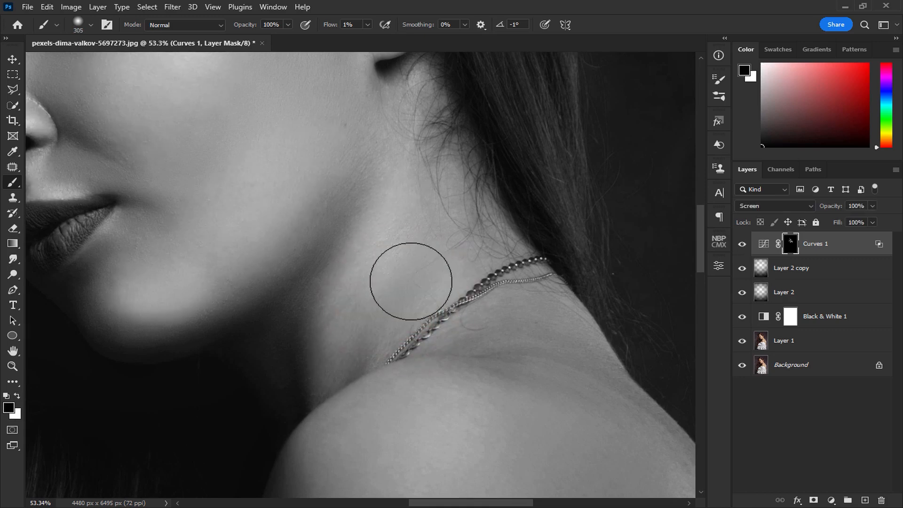
drag(301, 320, 245, 326)
mouse_move(299, 312)
mouse_down()
mouse_move(368, 189)
mouse_move(299, 332)
mouse_move(425, 226)
mouse_up()
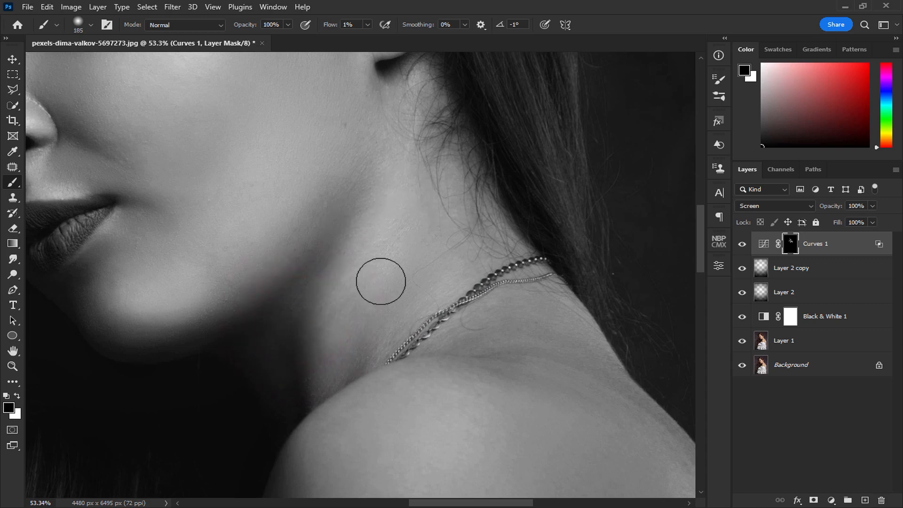
mouse_move(424, 407)
mouse_down()
mouse_move(381, 341)
mouse_move(362, 240)
mouse_up()
Switch back to white and paint highlights on the neck and the top of the shoulder in the Curves 1 mask.
key(x)
mouse_move(306, 305)
mouse_down()
mouse_move(381, 325)
mouse_move(314, 318)
mouse_move(300, 340)
mouse_move(344, 292)
mouse_move(293, 357)
mouse_move(297, 347)
mouse_move(353, 332)
mouse_move(319, 323)
mouse_move(297, 377)
mouse_move(365, 329)
mouse_move(322, 382)
mouse_up()
mouse_move(442, 400)
mouse_down()
mouse_move(284, 364)
mouse_move(225, 307)
mouse_move(258, 350)
mouse_move(198, 329)
mouse_up()
drag(309, 374, 208, 228)
drag(364, 277, 330, 278)
drag(287, 234, 326, 295)
mouse_move(407, 196)
mouse_down()
mouse_move(477, 420)
mouse_move(452, 415)
mouse_move(436, 340)
mouse_up()
Build up the highlights across the shoulder and upper back in the Curves 1 mask with a brush of about 352 px.
scroll(447, 419, down, 3)
mouse_move(436, 341)
mouse_down()
mouse_move(446, 425)
mouse_move(410, 188)
mouse_move(396, 209)
mouse_up()
mouse_move(337, 278)
mouse_down()
mouse_move(480, 334)
mouse_move(535, 345)
mouse_up()
mouse_move(340, 329)
mouse_down()
mouse_move(343, 338)
mouse_move(433, 323)
mouse_move(394, 206)
mouse_up()
drag(271, 346, 256, 337)
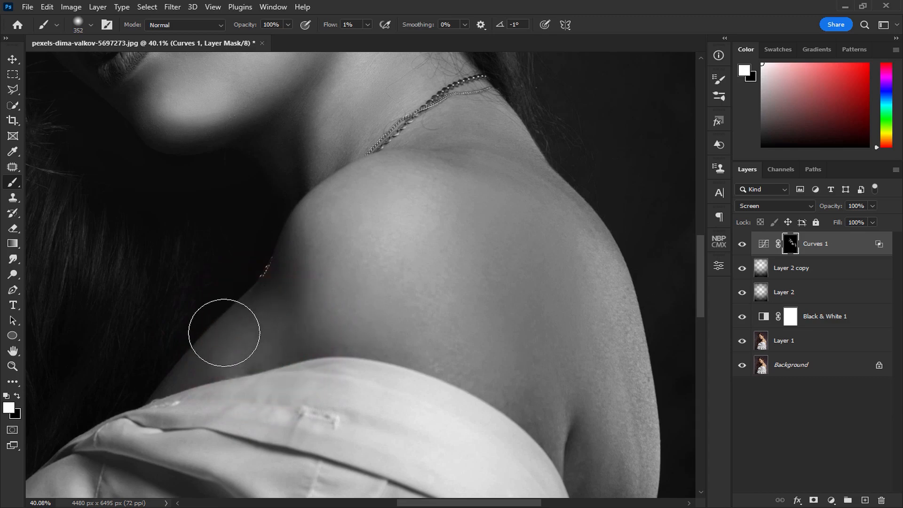
drag(305, 258, 321, 388)
Paint highlights on the forehead with a 282 px brush and beside the eyebrow with a 68 px brush in the Curves 1 mask.
scroll(392, 349, down, 4)
mouse_move(120, 117)
mouse_down()
mouse_move(157, 227)
mouse_move(256, 342)
mouse_up()
scroll(332, 256, up, 4)
mouse_move(333, 255)
mouse_down()
mouse_move(315, 260)
mouse_move(325, 257)
mouse_up()
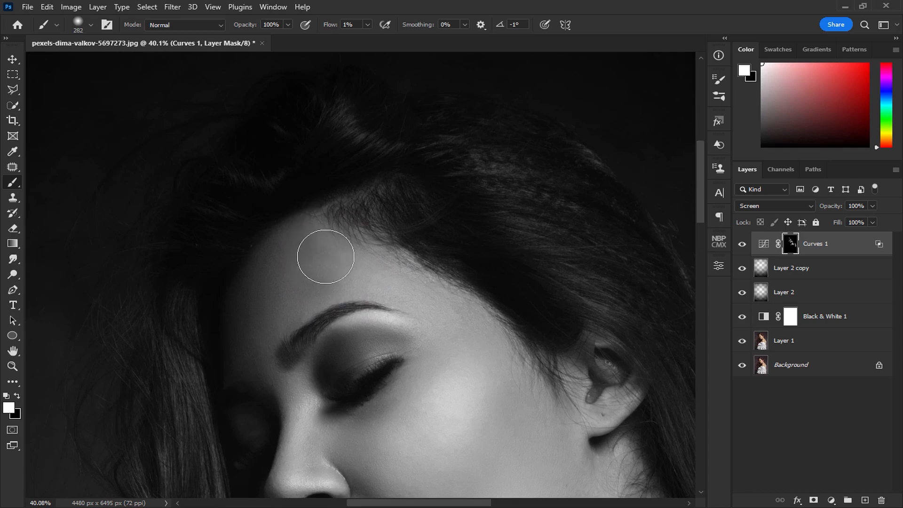
mouse_move(326, 257)
mouse_down()
mouse_move(461, 292)
mouse_move(355, 234)
mouse_move(457, 294)
mouse_up()
drag(443, 360, 389, 266)
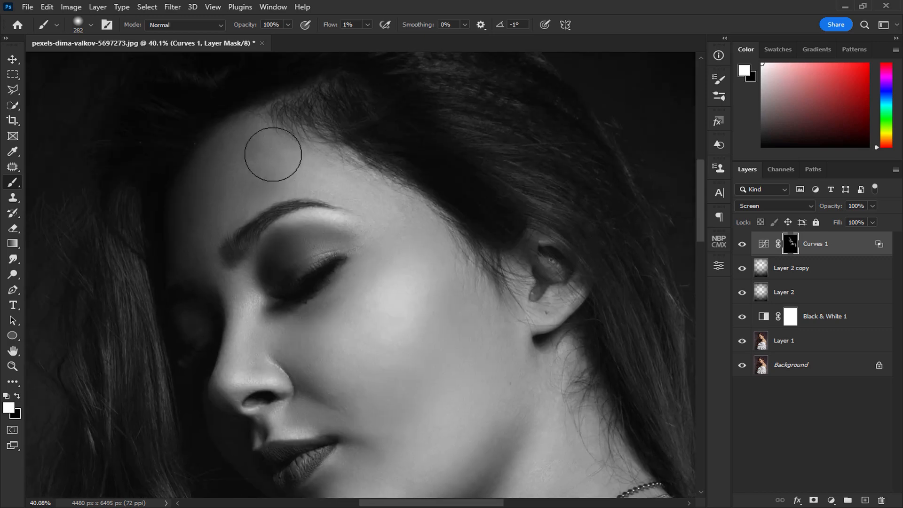
scroll(266, 198, up, 4)
drag(298, 195, 258, 214)
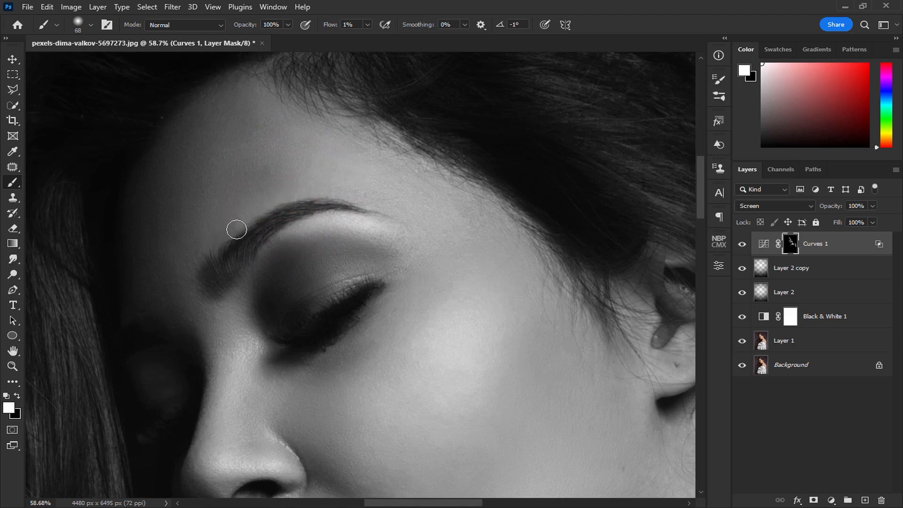
Compare the whole portrait with and without the Curves 1 layer and lower the layer's opacity to 42%.
scroll(237, 229, down, 1)
scroll(322, 235, down, 6)
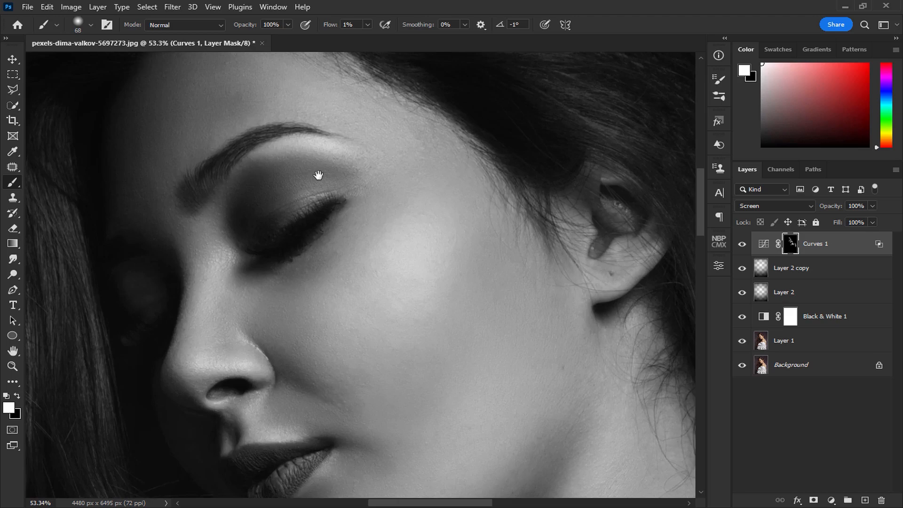
scroll(391, 279, down, 2)
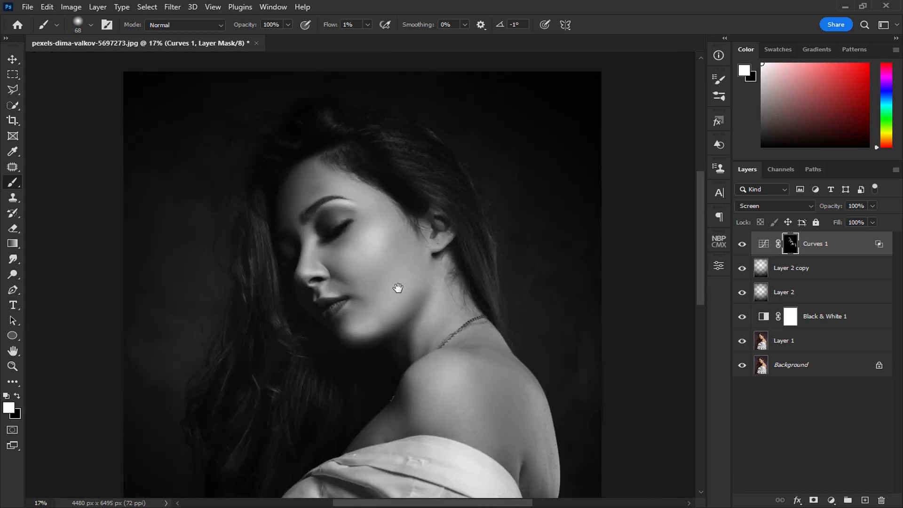
click(742, 245)
click(742, 245)
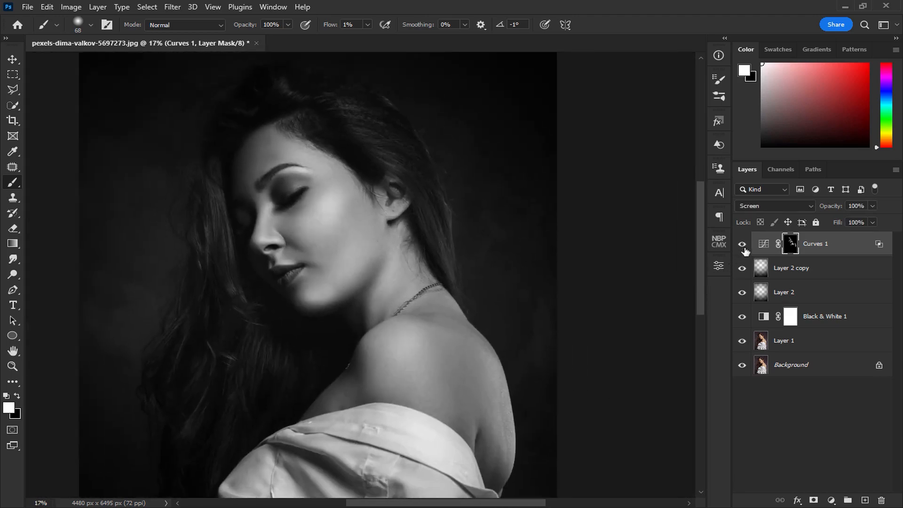
click(830, 247)
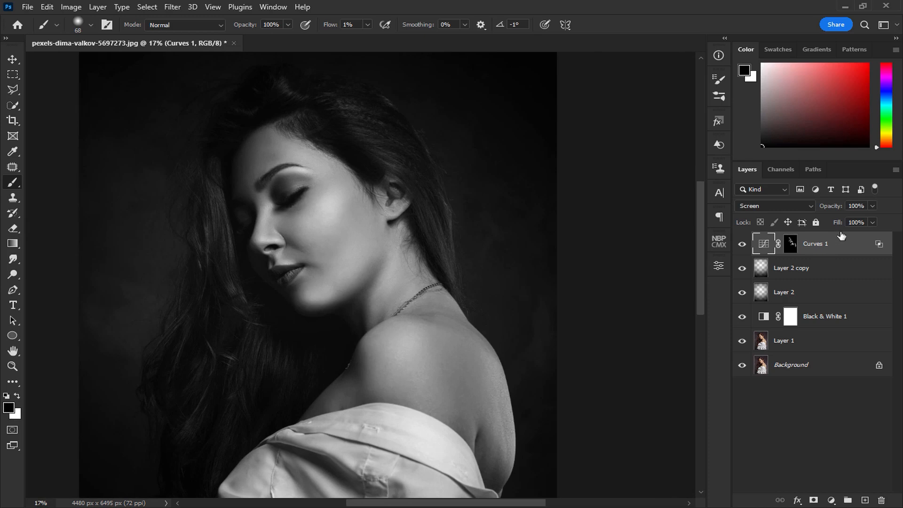
click(873, 206)
drag(811, 223, 829, 224)
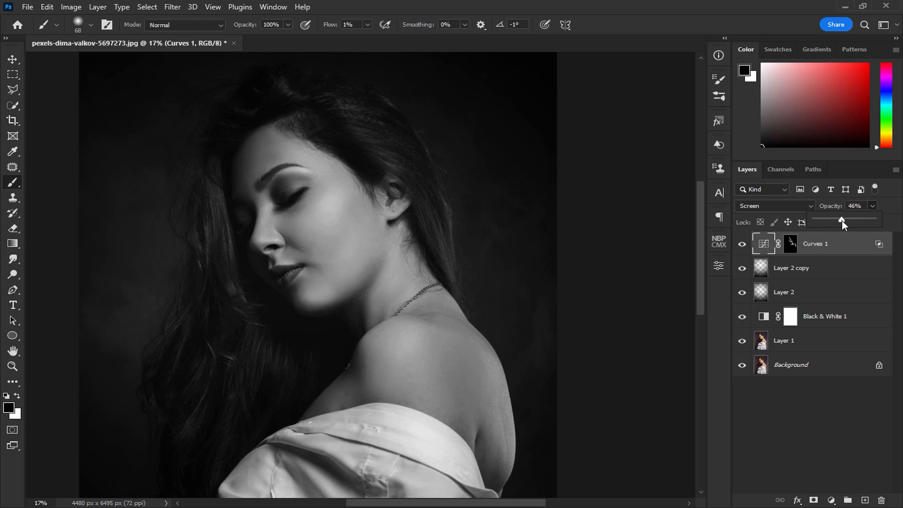
click(847, 253)
Add a second Curves adjustment layer above Curves 1 and set its blend mode to Multiply.
click(833, 500)
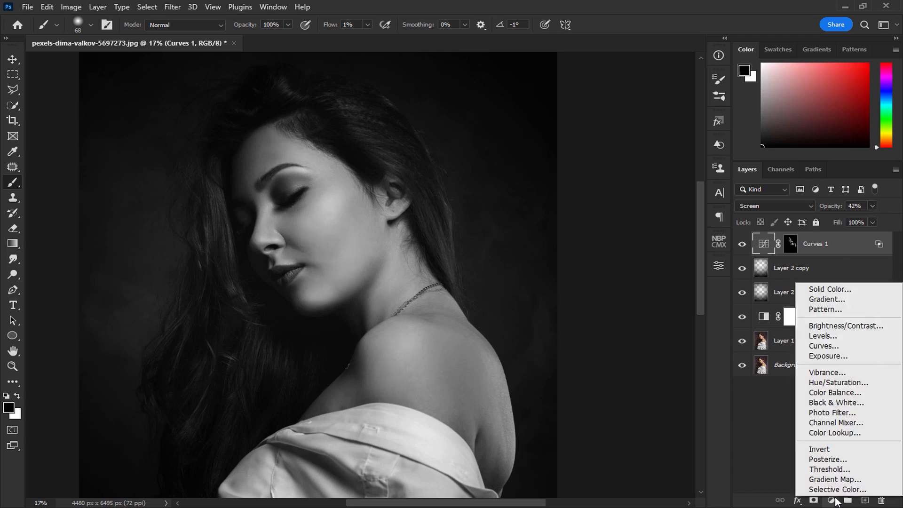
click(840, 346)
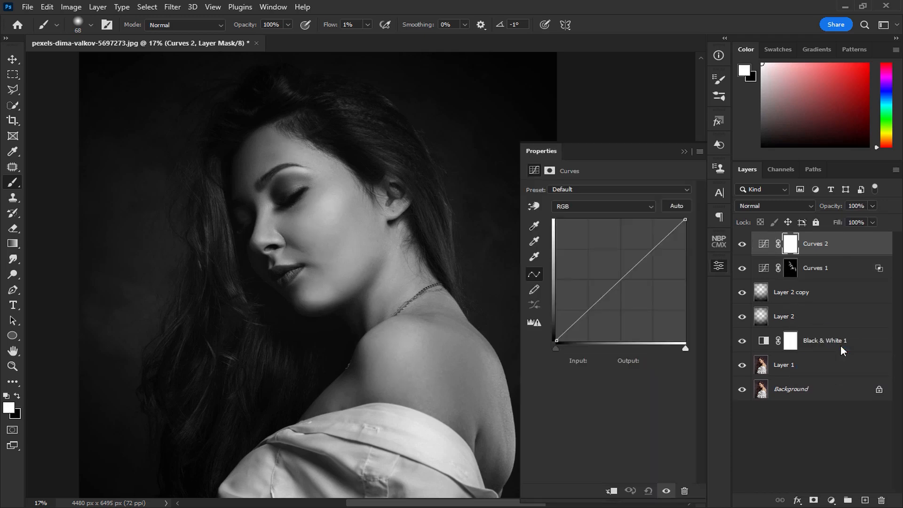
click(753, 206)
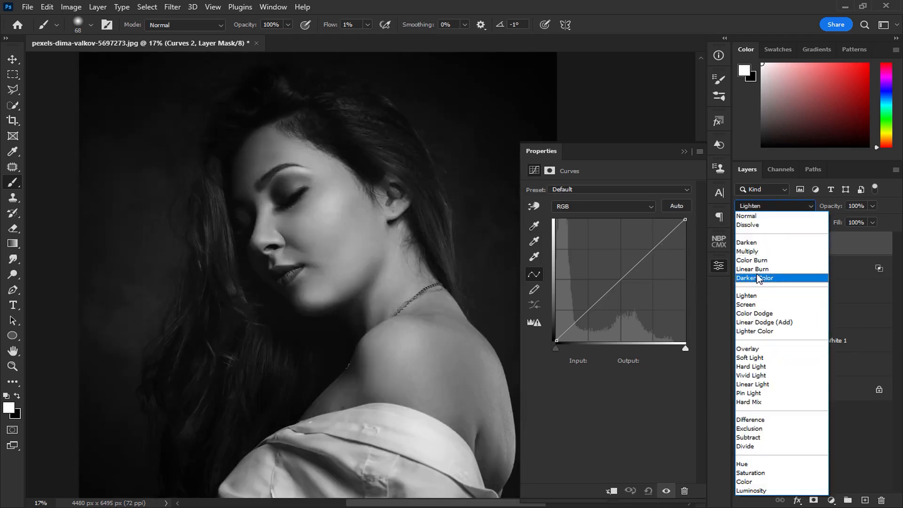
click(749, 251)
click(684, 151)
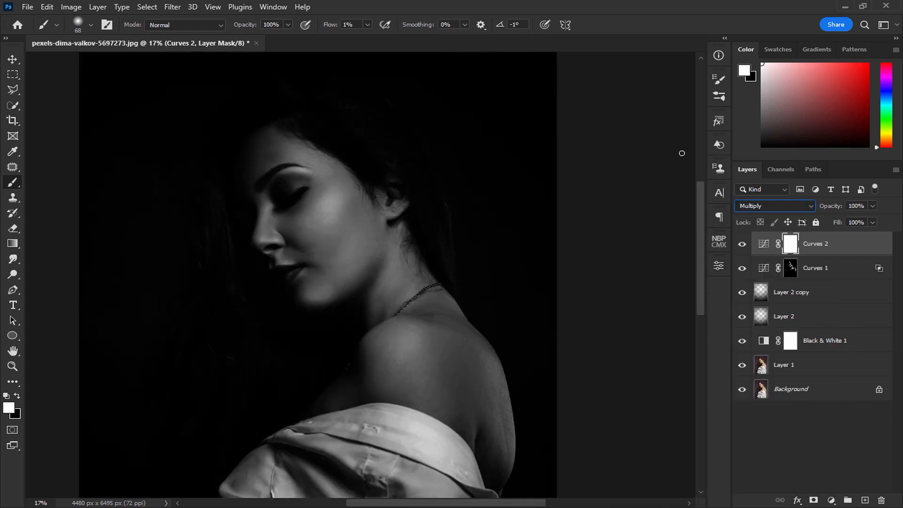
Split the Curves 2 layer's underlying-layer white Blend If slider to 0 / 255.
double_click(887, 248)
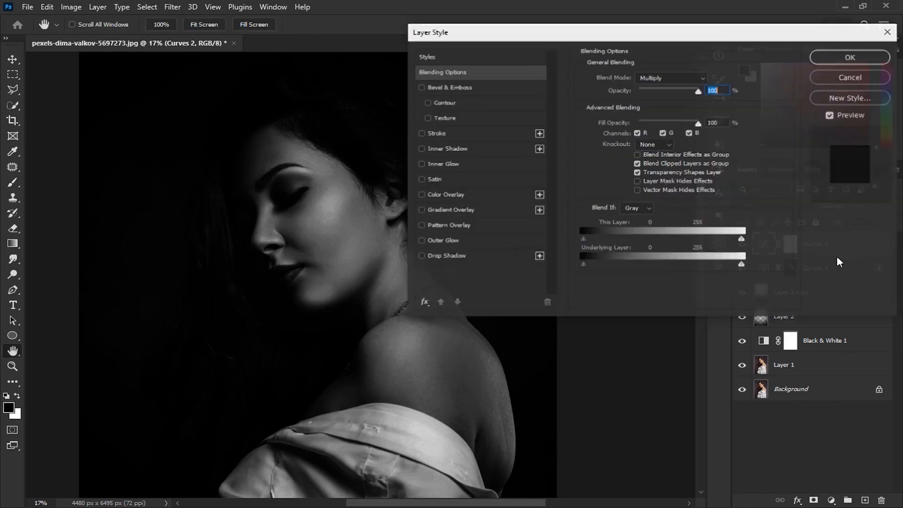
drag(741, 266, 508, 269)
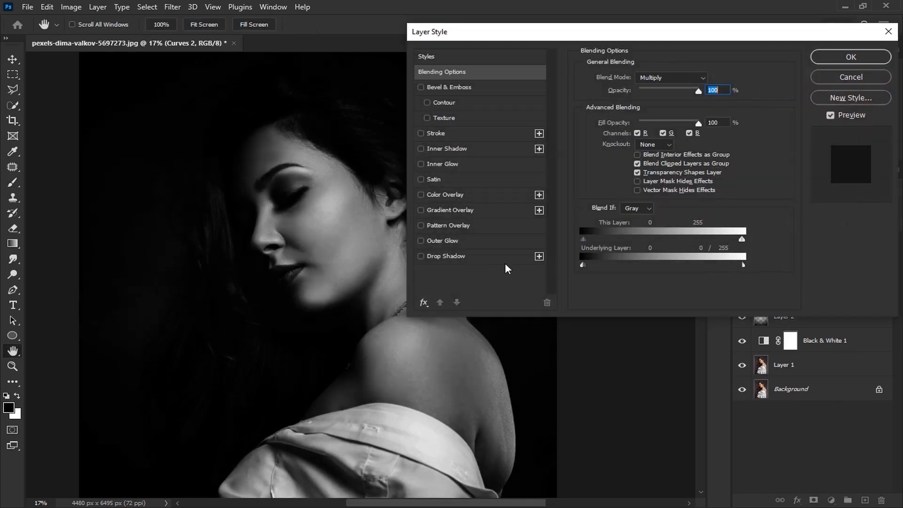
click(840, 58)
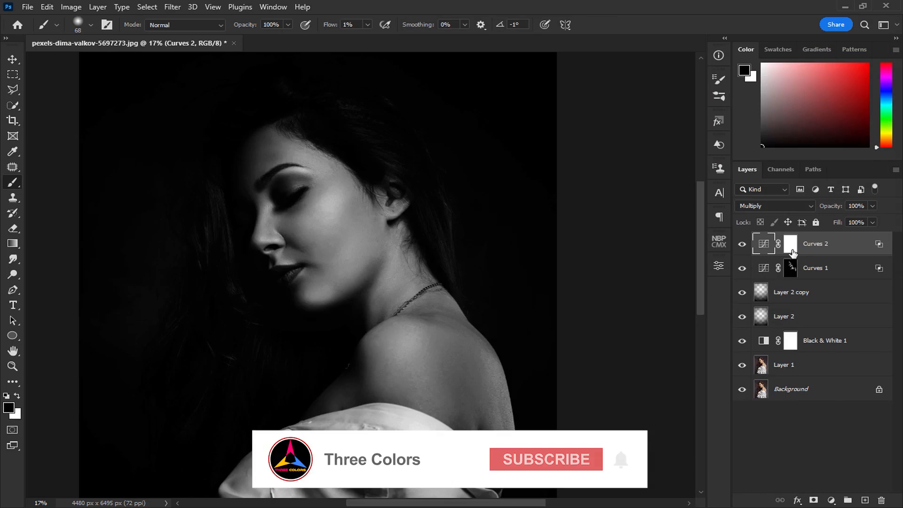
Invert the Curves 2 mask to black and paint shadows on the cheek below the cheekbone with a white 232 px brush.
click(795, 249)
key(x)
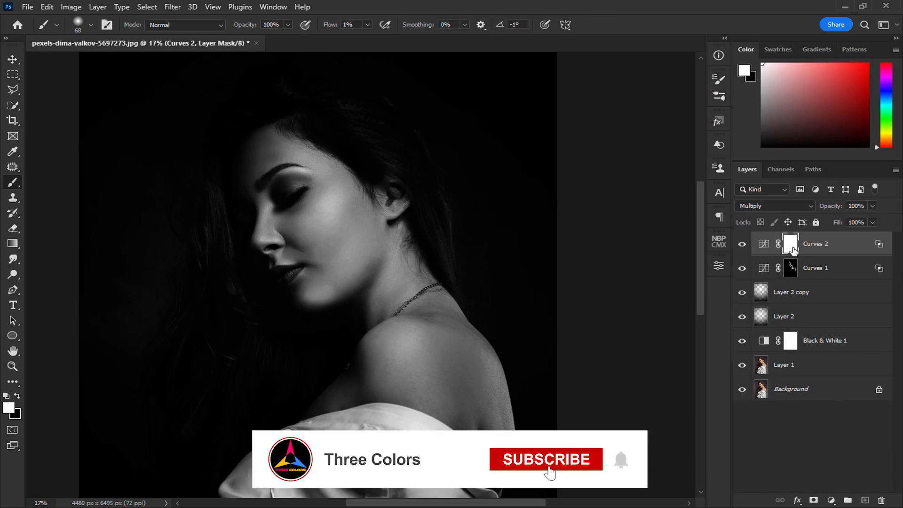
key(ctrl+i)
scroll(361, 230, up, 3)
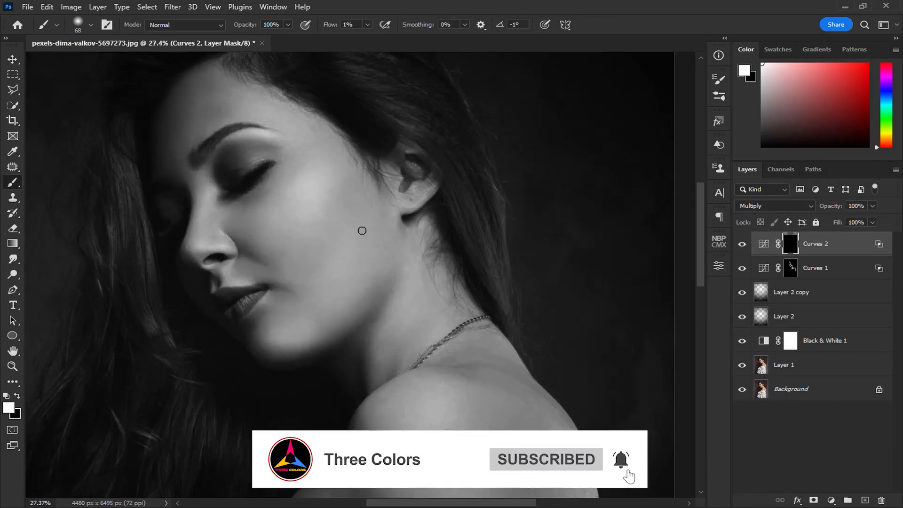
mouse_move(312, 228)
mouse_down()
mouse_move(353, 234)
mouse_move(339, 235)
mouse_move(348, 214)
mouse_up()
scroll(338, 255, up, 4)
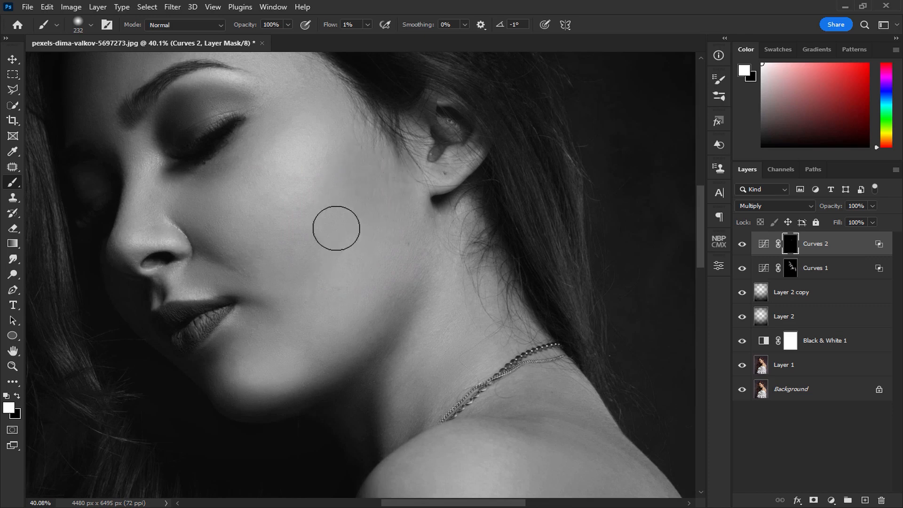
drag(331, 328, 359, 268)
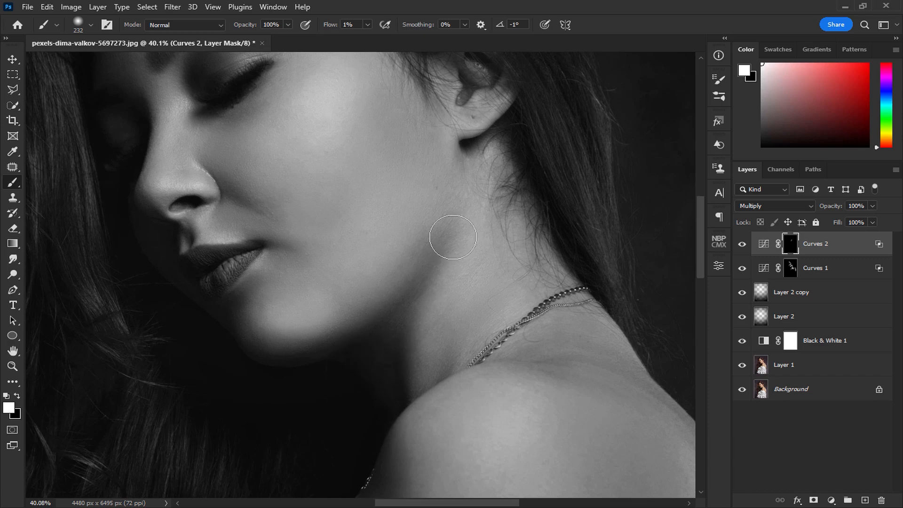
Paint shadows along the jawline and under the chin in the Curves 2 mask with a 157 px brush.
key(bracketleft)
key(bracketleft)
key(bracketleft)
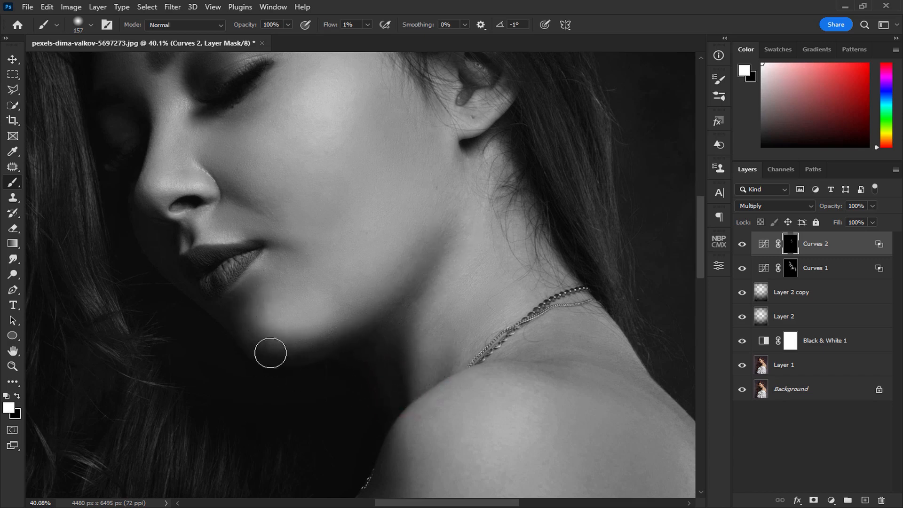
drag(245, 337, 306, 385)
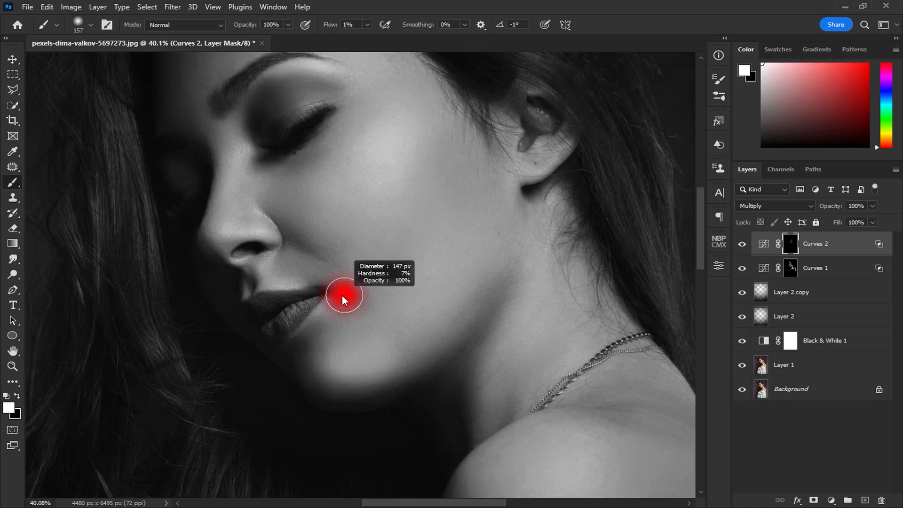
Darken the edge of the forehead and the shadowed side of the face in the Curves 2 mask with a 242 px brush.
drag(309, 205, 334, 323)
drag(338, 273, 359, 272)
drag(212, 296, 202, 343)
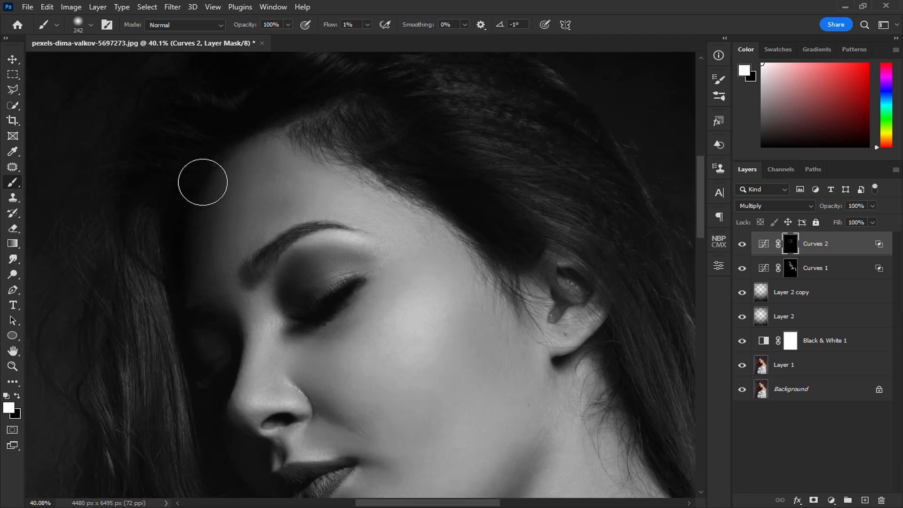
drag(316, 357, 251, 303)
Paint highlights on the eyelid with a 111 px brush and on the ear with a 144 px brush in the Curves 1 mask.
click(794, 275)
scroll(220, 250, up, 3)
drag(270, 238, 239, 243)
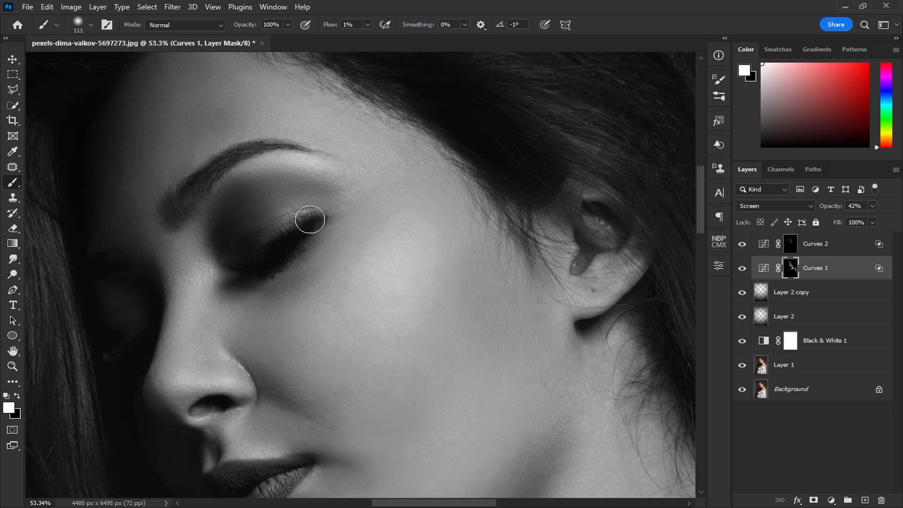
drag(623, 329, 475, 367)
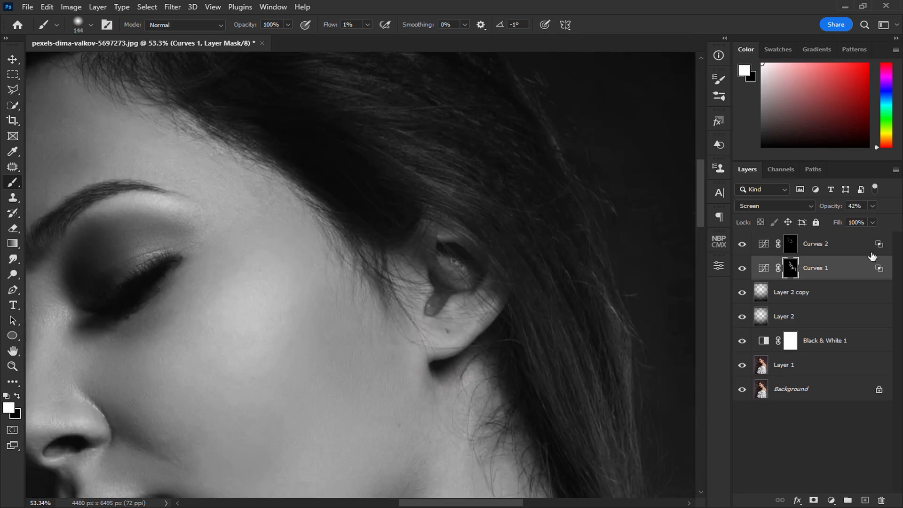
Paint shadows around the ear in the Curves 2 mask with a 144 px brush.
click(791, 243)
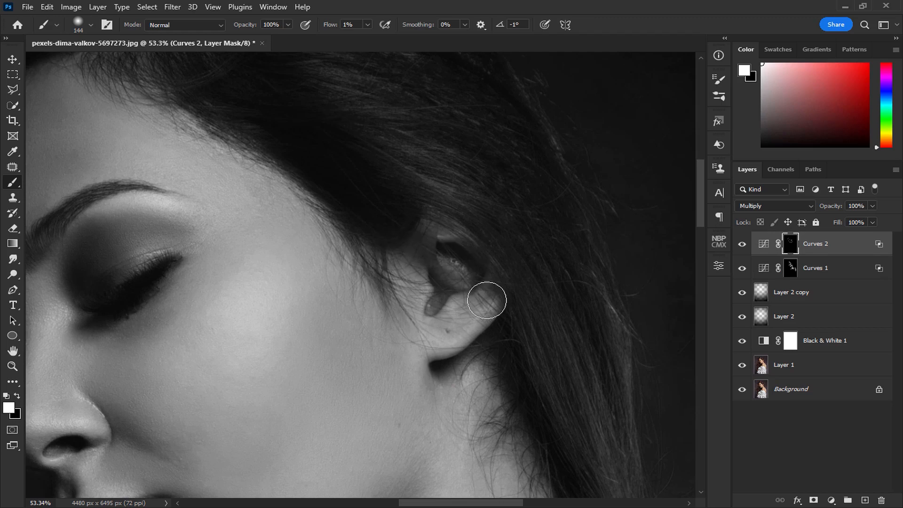
scroll(442, 346, down, 2)
mouse_move(442, 346)
mouse_down()
mouse_move(390, 263)
mouse_move(355, 270)
mouse_move(340, 335)
mouse_up()
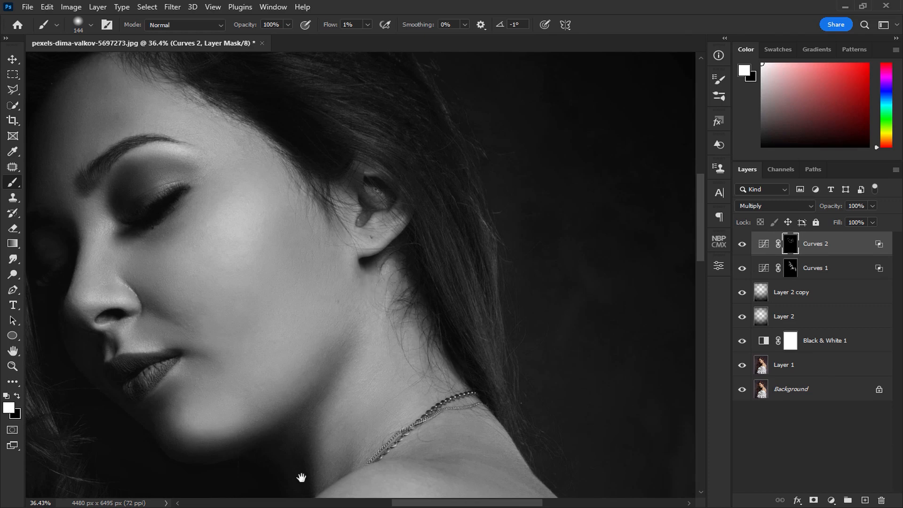
Paint shadows on the shoulder, the back and the crease of the arm in the Curves 2 mask with a 188 px brush.
drag(420, 407, 418, 117)
drag(292, 284, 307, 283)
mouse_move(250, 335)
mouse_down()
mouse_move(309, 272)
mouse_move(267, 316)
mouse_move(158, 383)
mouse_up()
drag(395, 403, 203, 278)
mouse_move(363, 337)
mouse_down()
mouse_move(389, 387)
mouse_move(351, 269)
mouse_move(334, 268)
mouse_move(377, 321)
mouse_move(354, 293)
mouse_up()
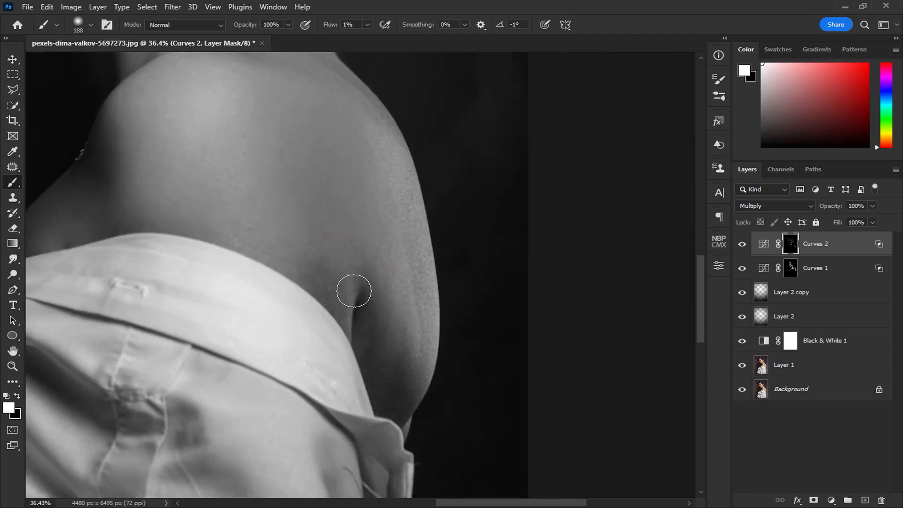
Build up the body shadows in the Curves 2 mask, enlarging the brush to 435 px.
drag(160, 202, 241, 262)
mouse_move(188, 282)
mouse_down()
mouse_move(210, 283)
mouse_move(166, 182)
mouse_move(253, 334)
mouse_up()
scroll(253, 335, down, 3)
drag(253, 301, 284, 329)
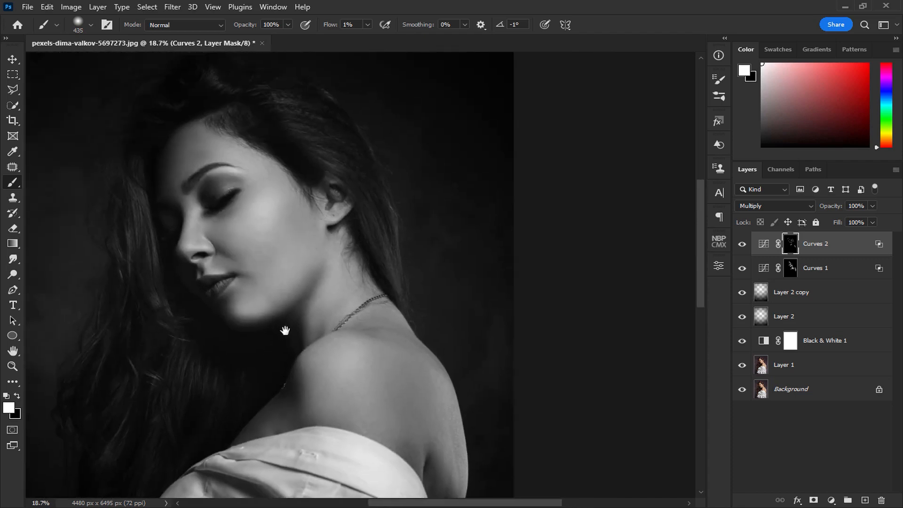
Lower the Curves 2 layer's opacity to 60% and compare the portrait with and without the layer.
click(742, 244)
click(742, 244)
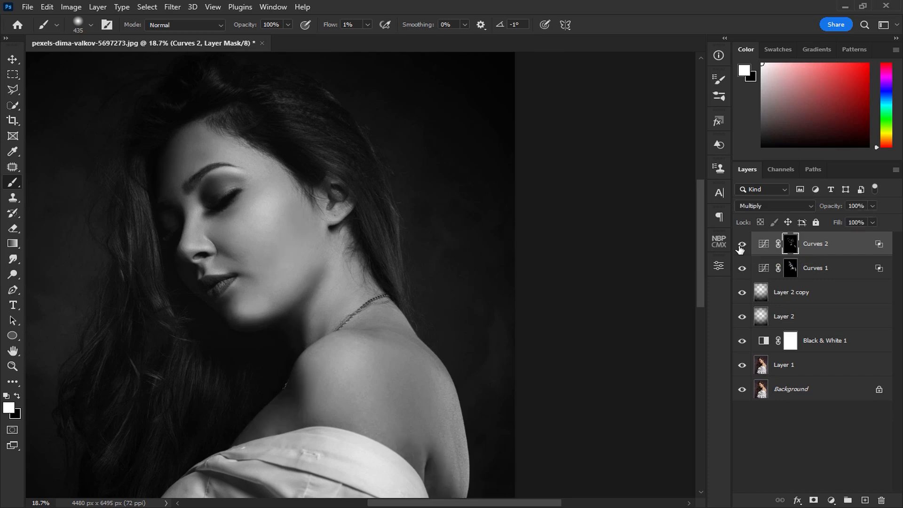
click(742, 244)
click(742, 244)
click(873, 206)
drag(871, 222, 851, 218)
click(742, 244)
click(742, 244)
click(840, 246)
Add a third Curves adjustment layer above Curves 2 and set its blend mode to Screen.
click(830, 502)
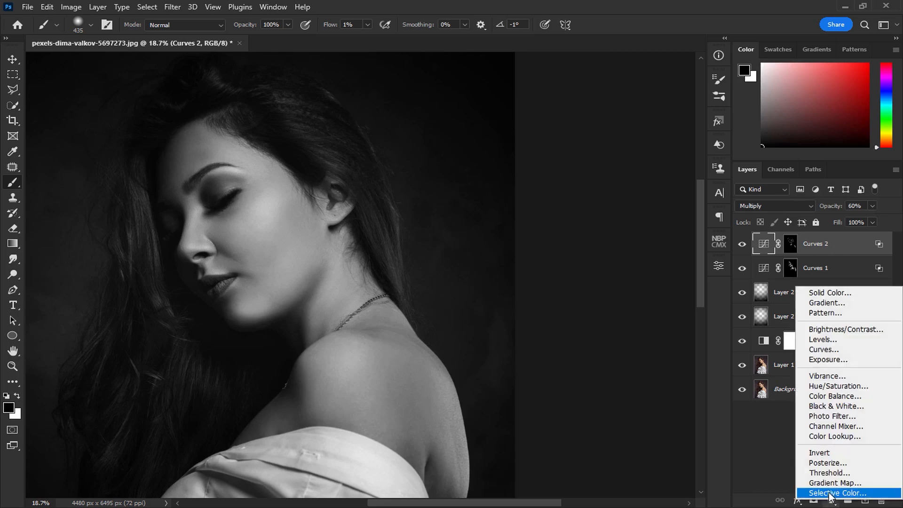
click(824, 347)
click(774, 205)
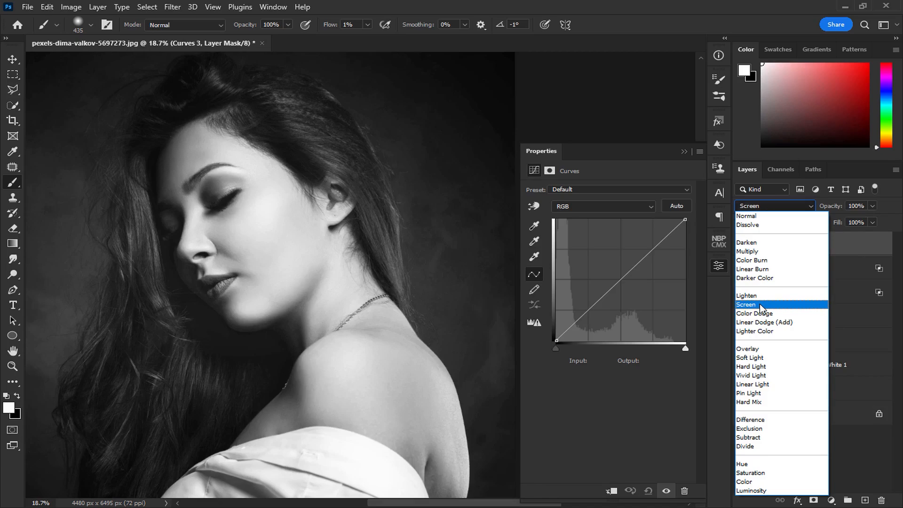
click(759, 305)
Split the black Underlying Layer slider to 2 / 124 in the Blend If settings of the Curves 3 layer.
double_click(870, 248)
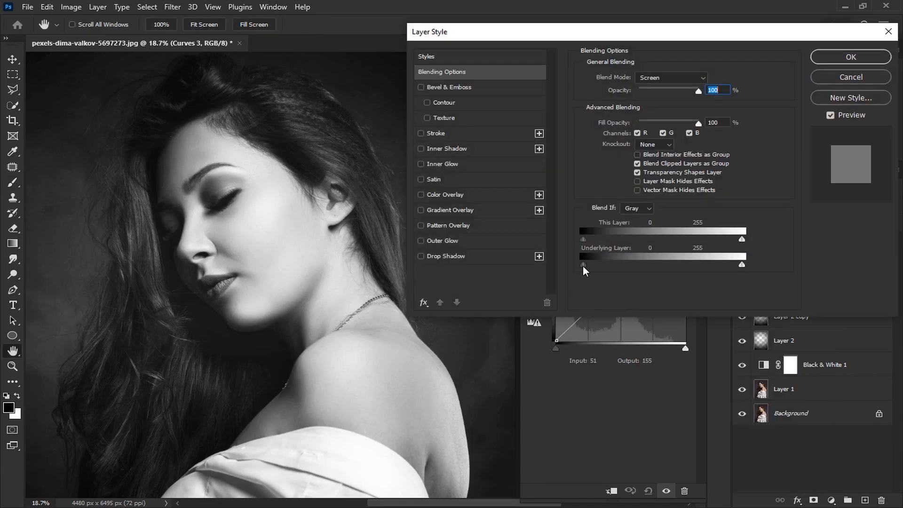
drag(593, 270, 652, 269)
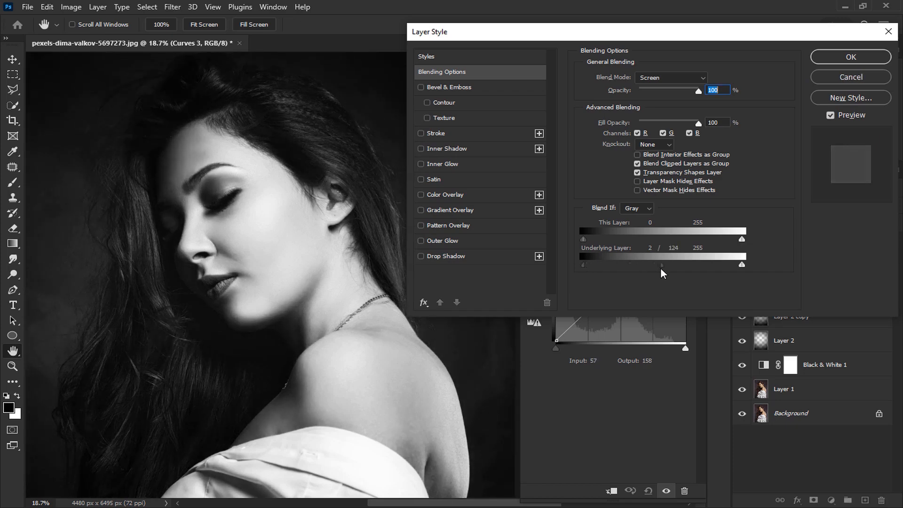
click(852, 60)
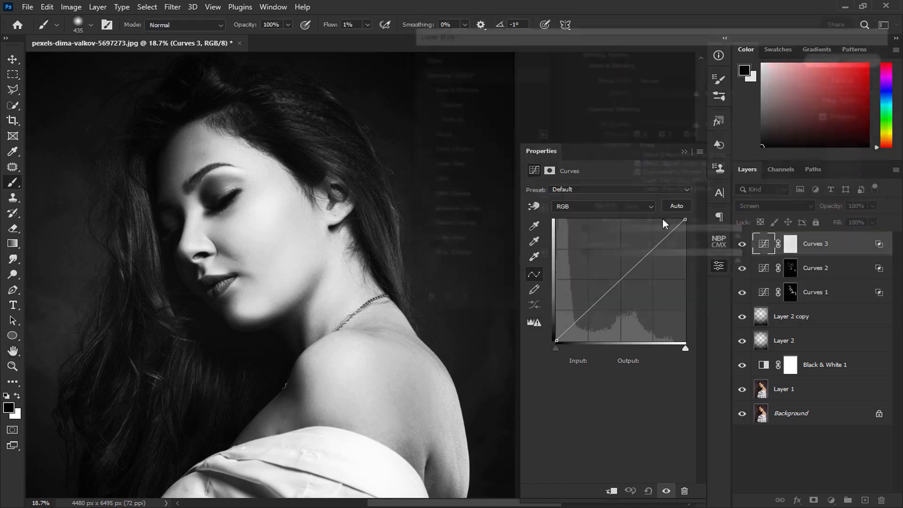
Invert the Curves 3 layer mask to black.
click(683, 153)
click(791, 247)
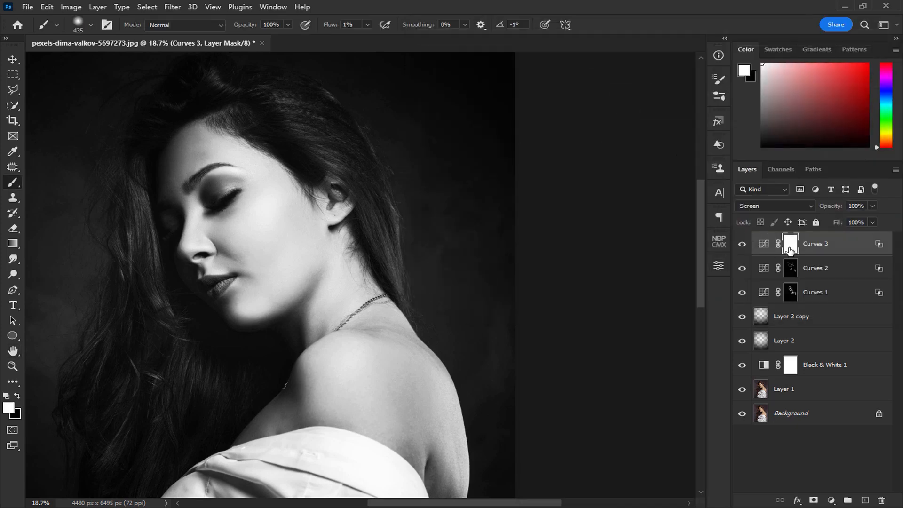
key(ctrl+i)
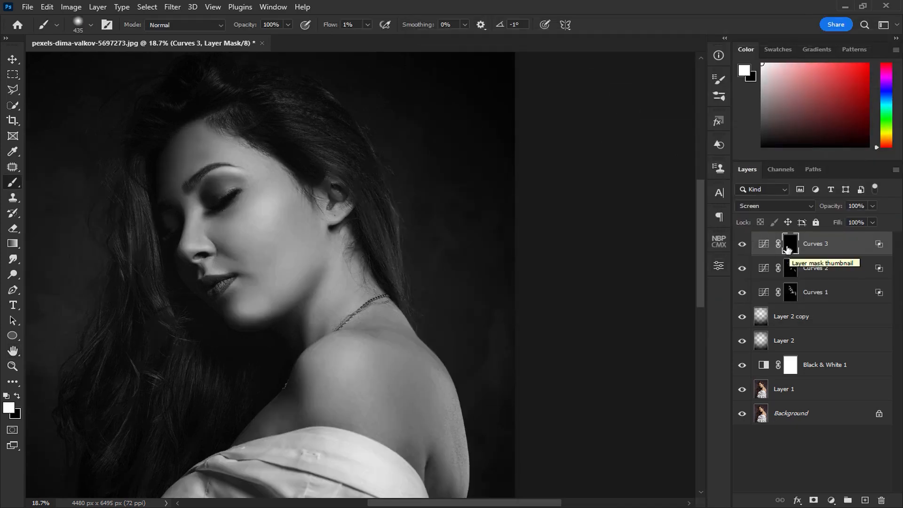
Paint white highlights over the hair on the crown and around the forehead in the Curves 3 mask with a 435 px brush.
drag(190, 157, 226, 235)
scroll(324, 199, up, 6)
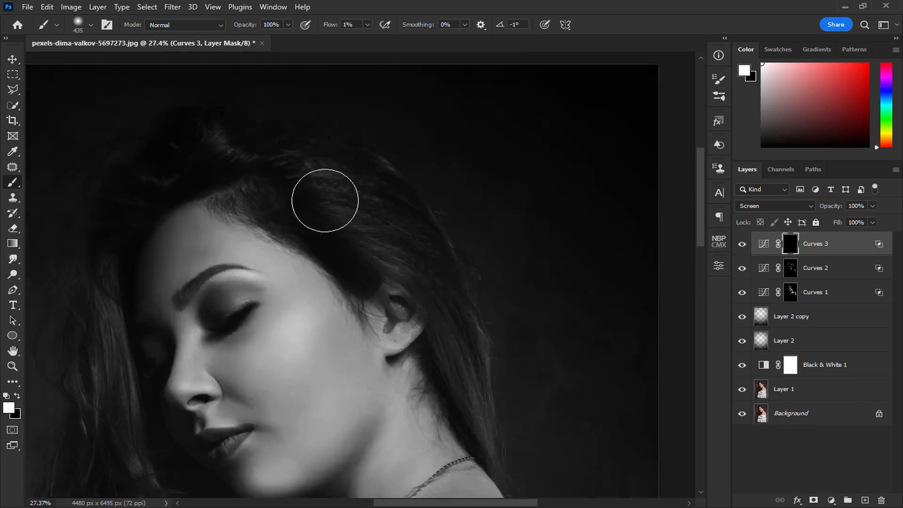
mouse_move(345, 212)
mouse_down()
mouse_move(296, 145)
mouse_move(365, 198)
mouse_move(333, 184)
mouse_move(381, 178)
mouse_move(471, 322)
mouse_up()
mouse_move(247, 189)
mouse_down()
mouse_move(336, 230)
mouse_move(380, 235)
mouse_up()
drag(337, 200, 340, 182)
drag(260, 196, 249, 222)
drag(216, 341, 293, 185)
Brighten the long hair strands and touch up the crown in the Curves 3 mask with the brush reduced to 363 px.
key([)
drag(258, 336, 240, 234)
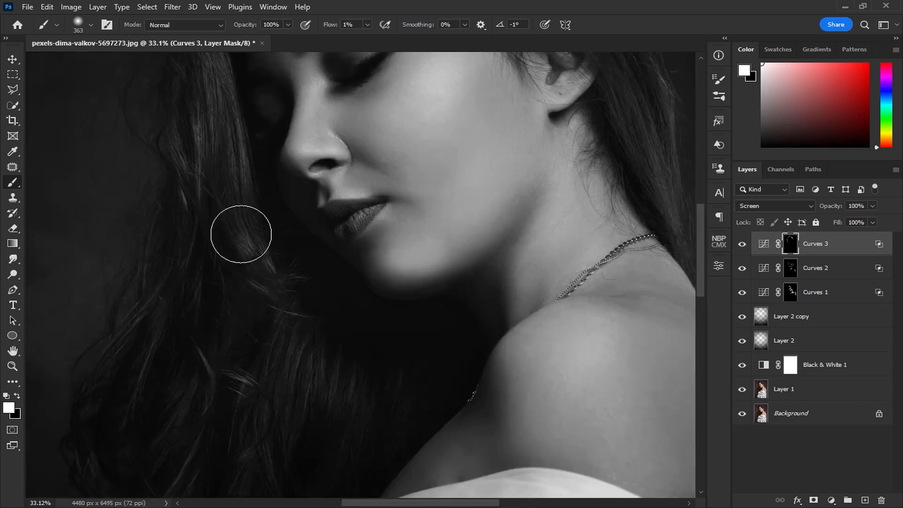
drag(278, 412, 334, 359)
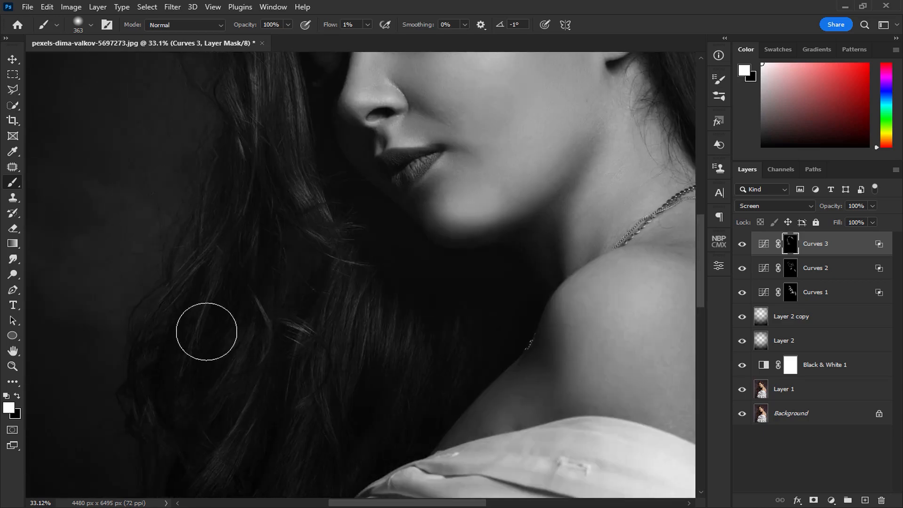
drag(302, 441, 255, 353)
drag(284, 269, 289, 413)
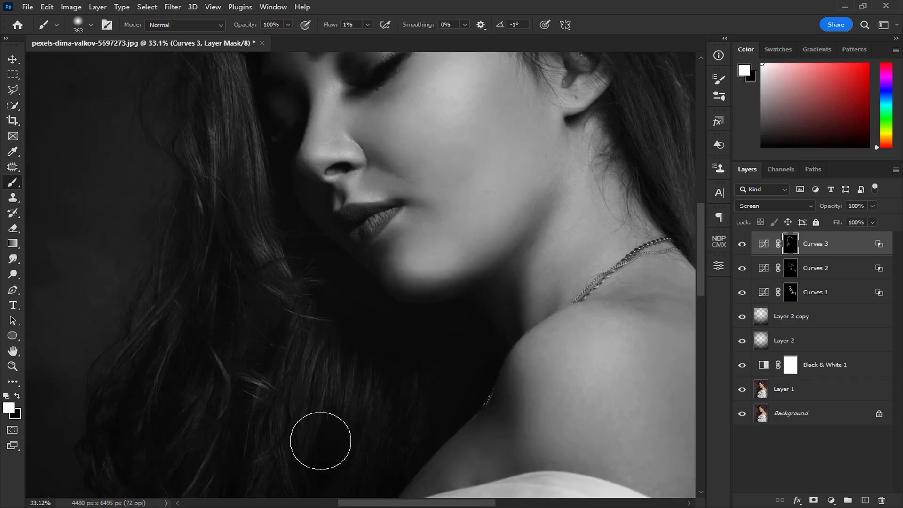
scroll(211, 273, up, 5)
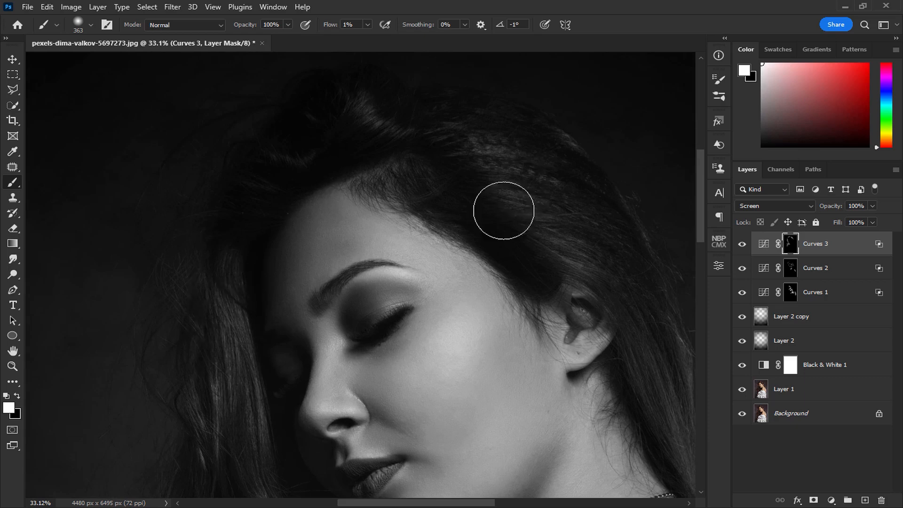
drag(569, 263, 379, 187)
Compare the portrait with and without the Curves 3 layer and check the whole image.
scroll(411, 282, down, 5)
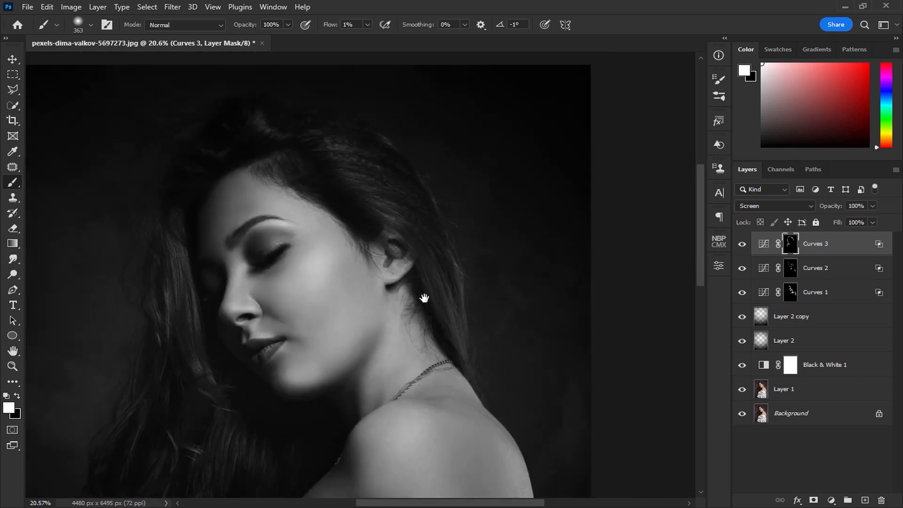
drag(424, 297, 405, 240)
click(742, 245)
click(743, 244)
scroll(488, 250, down, 3)
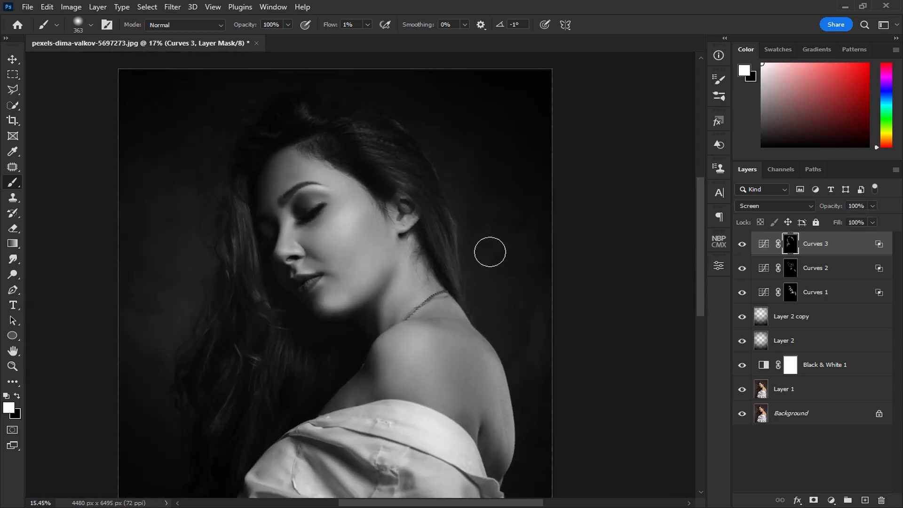
drag(463, 236, 450, 203)
scroll(461, 202, down, 1)
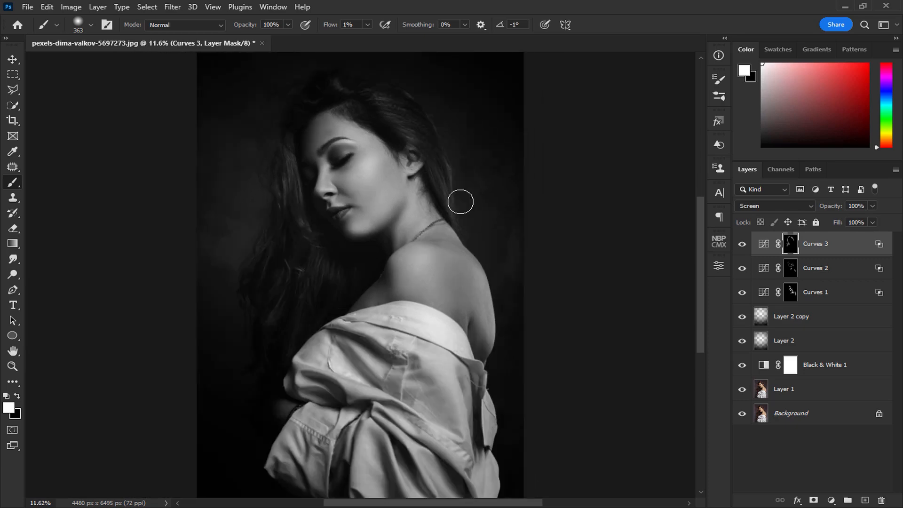
Group all the layers from Curves 3 down to Layer 1.
click(13, 58)
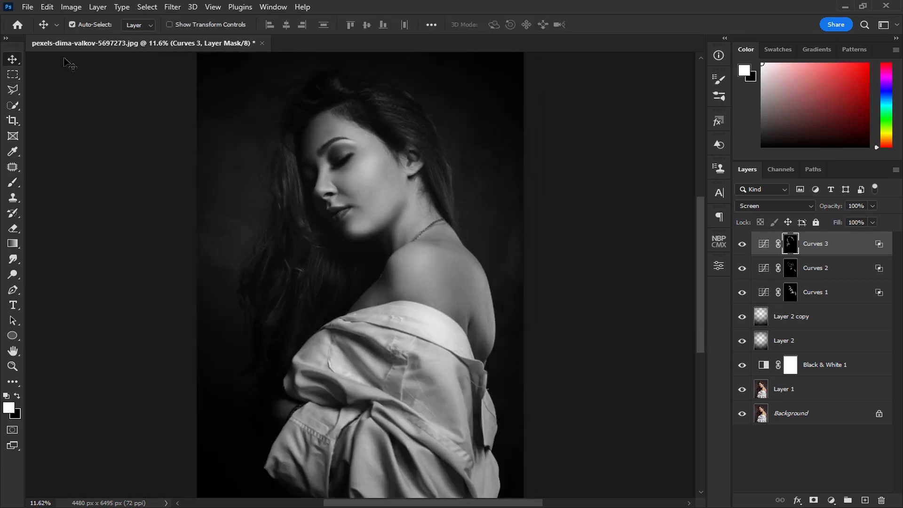
click(843, 253)
shift+click(822, 391)
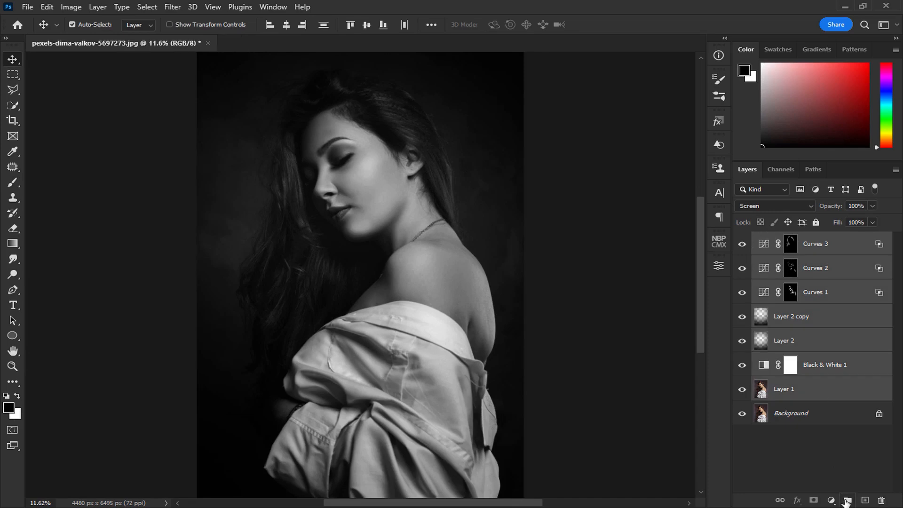
click(847, 501)
Stamp the visible image onto a new layer above the hidden group and compare it with the original photo.
key(ctrl+shift+alt+e)
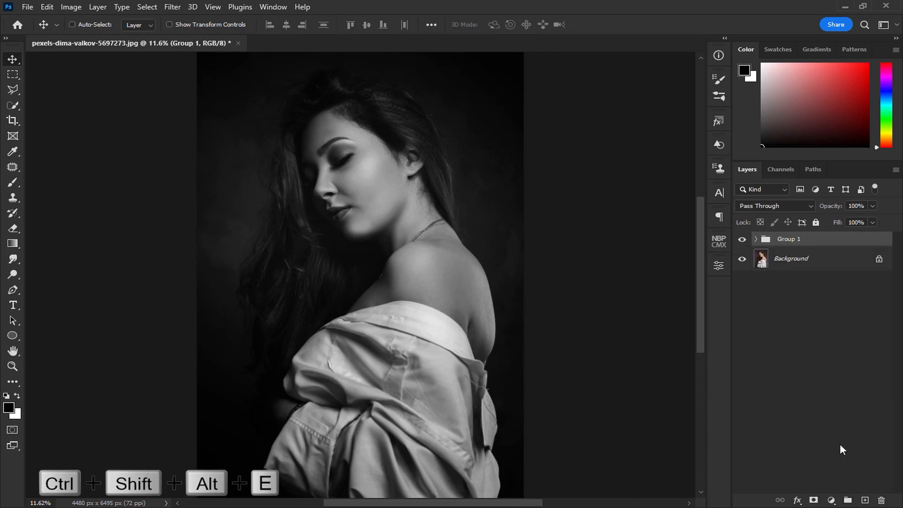
alt+click(742, 284)
alt+click(742, 284)
alt+click(742, 284)
alt+click(742, 284)
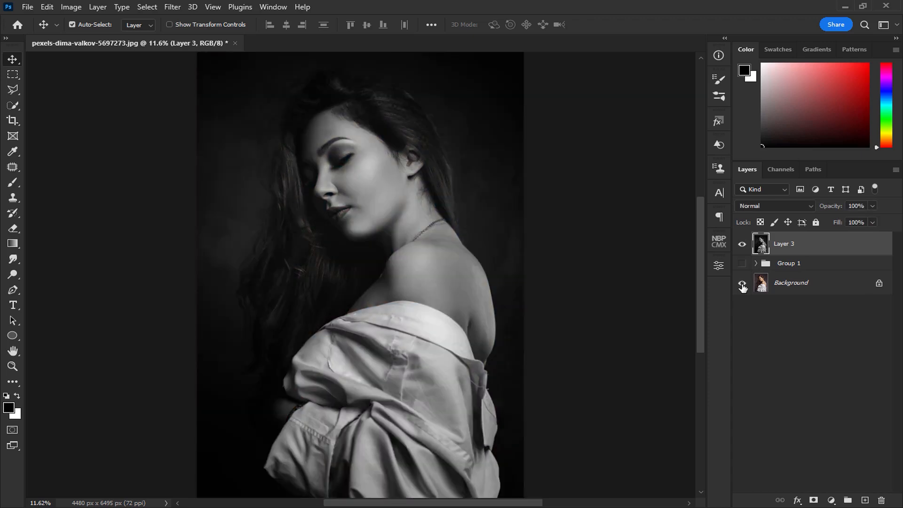
Convert Layer 3 for Smart Filters and open it in the Camera Raw Filter.
click(172, 6)
click(170, 33)
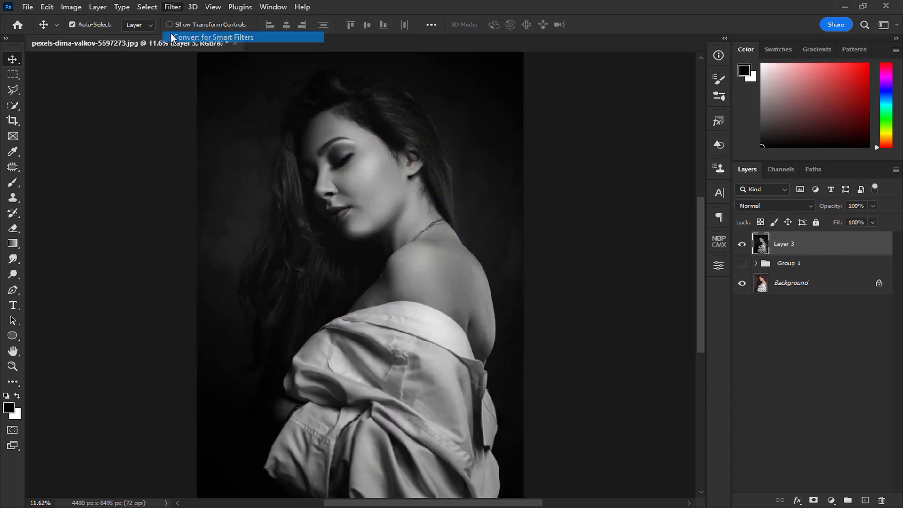
click(173, 6)
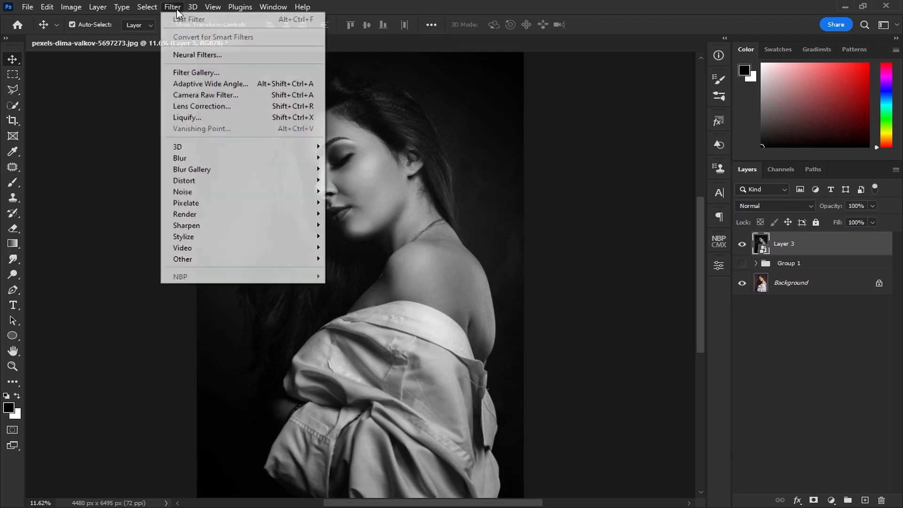
click(221, 95)
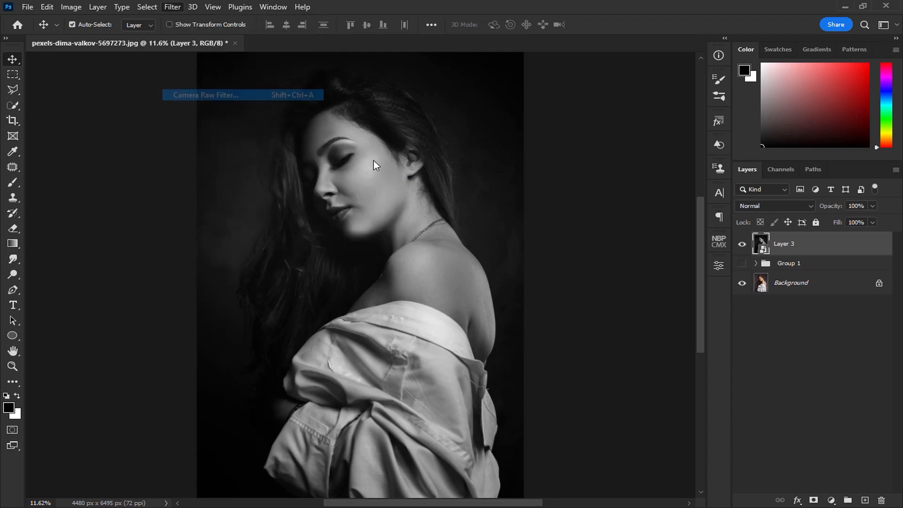
Apply the CN12 preset from the Style: Cinematic II presets to the portrait.
click(870, 136)
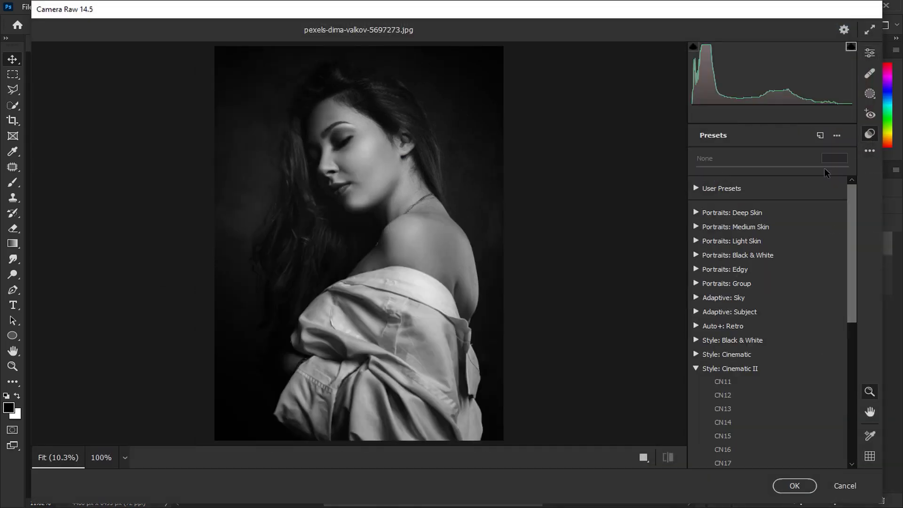
scroll(774, 254, down, 2)
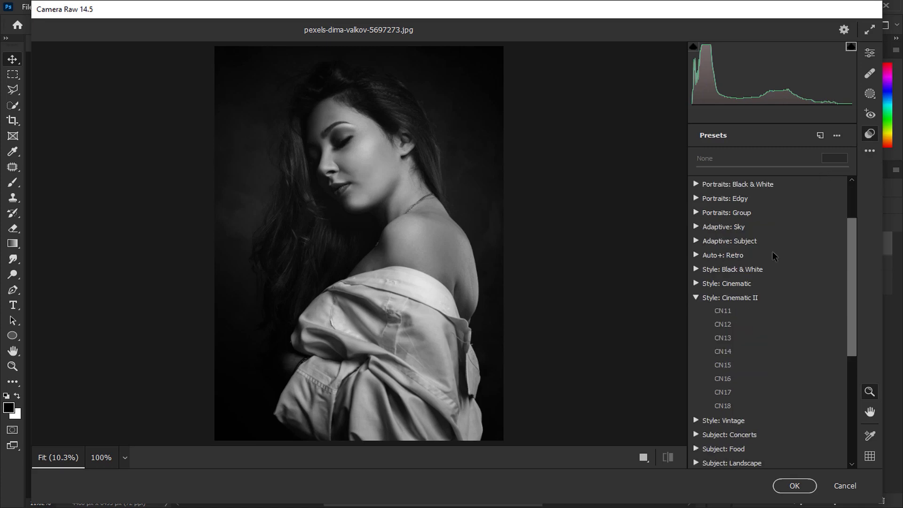
click(739, 323)
Set Basic adjustments to exposure +0.05, contrast +11, highlights -26, shadows +28, whites +16, blacks +26, texture +6, clarity +4 and dehaze +4.
click(870, 52)
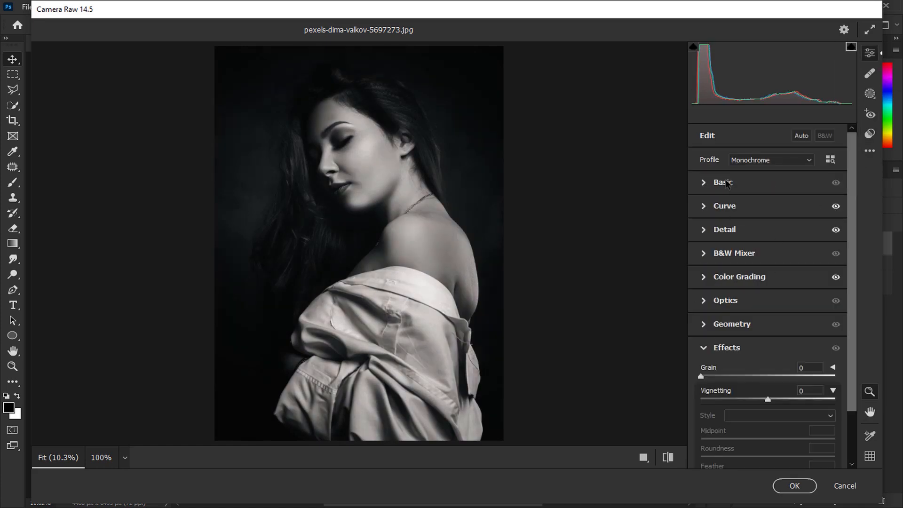
click(723, 182)
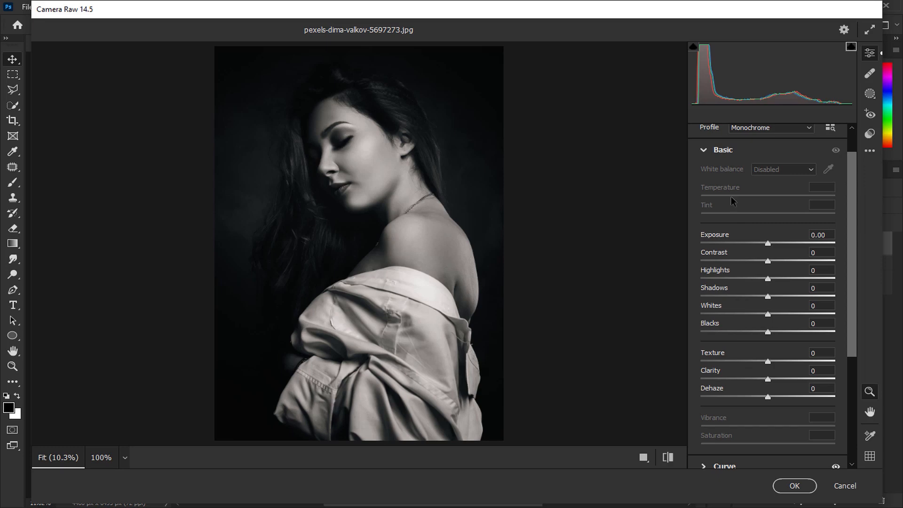
text(11)
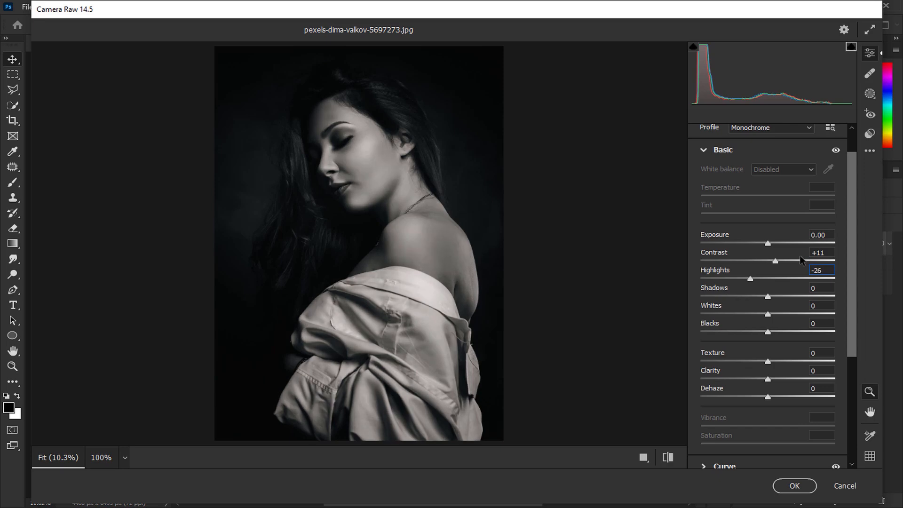
text(28)
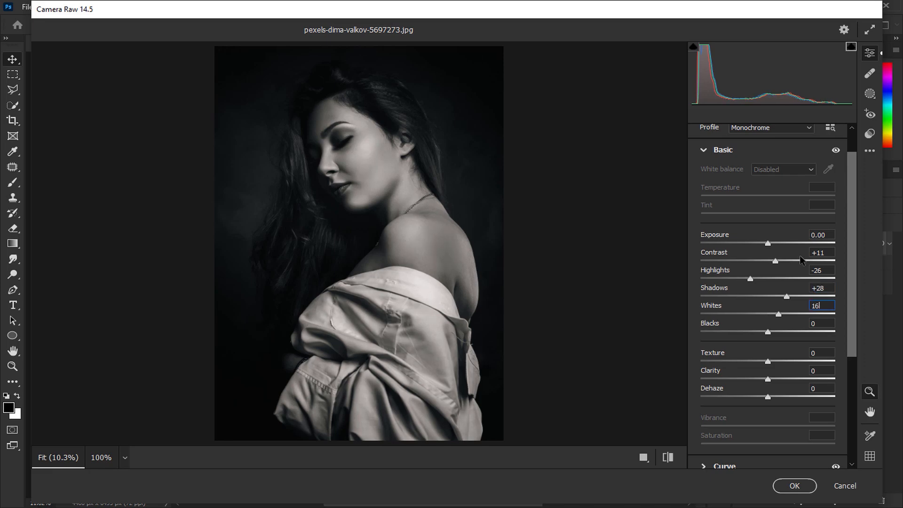
text(26)
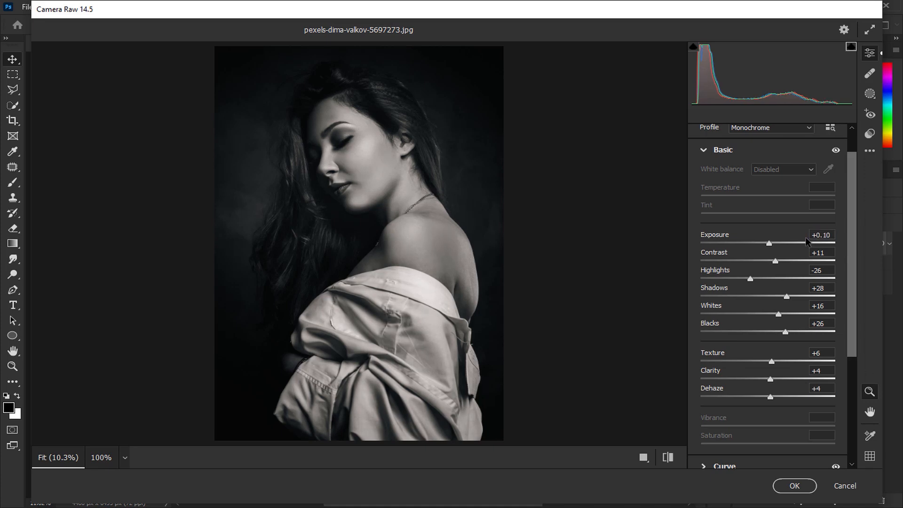
mouse_move(807, 242)
key(Down)
key(Down)
key(Up)
click(704, 151)
Set the Camera Raw effects to grain 10 and vignetting -3.
click(739, 357)
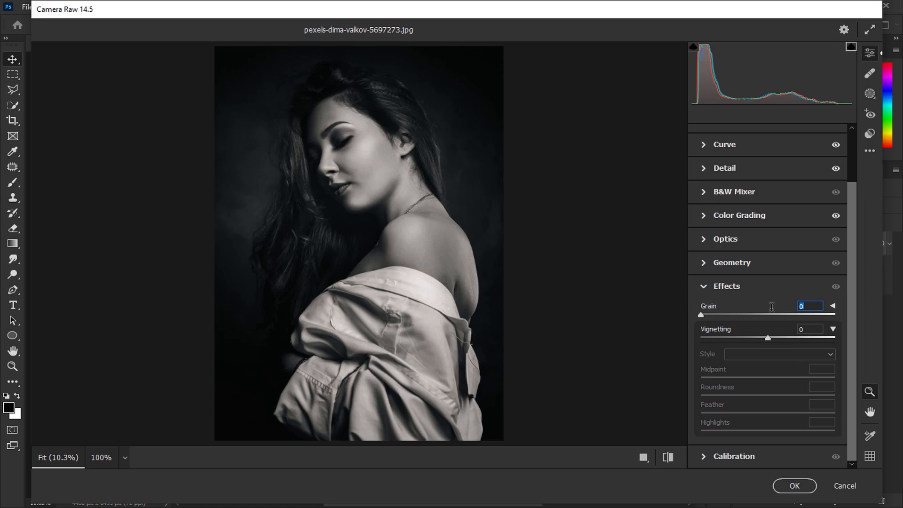
key(Return)
text(-20)
key(Return)
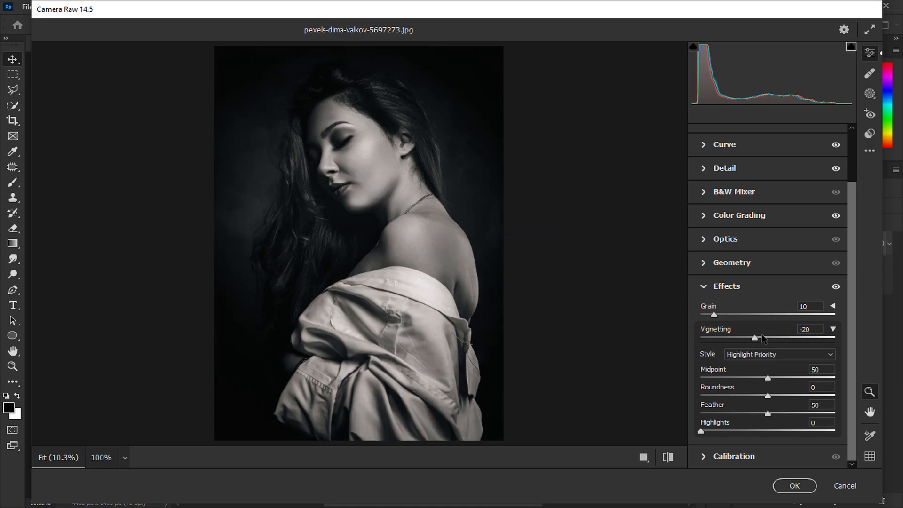
drag(755, 338, 763, 338)
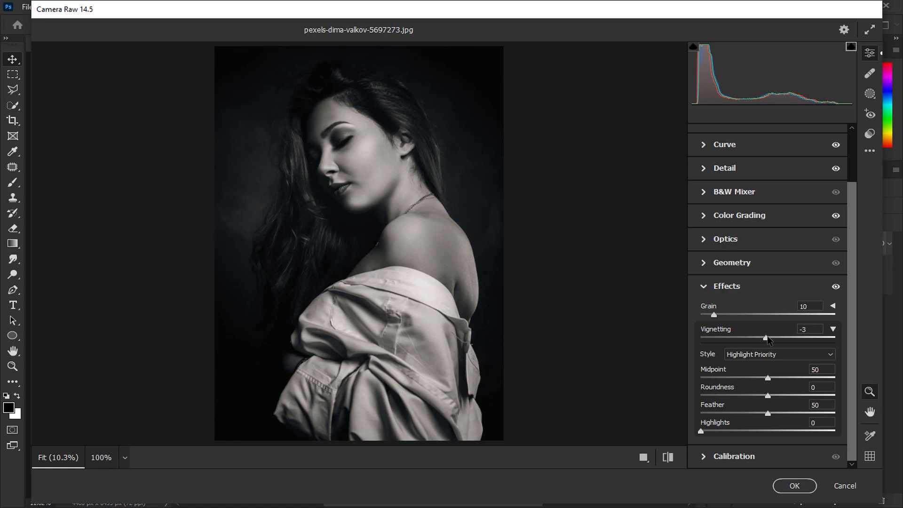
Compare the portrait before and after the Camera Raw edits and apply the filter.
click(668, 457)
click(668, 457)
click(734, 291)
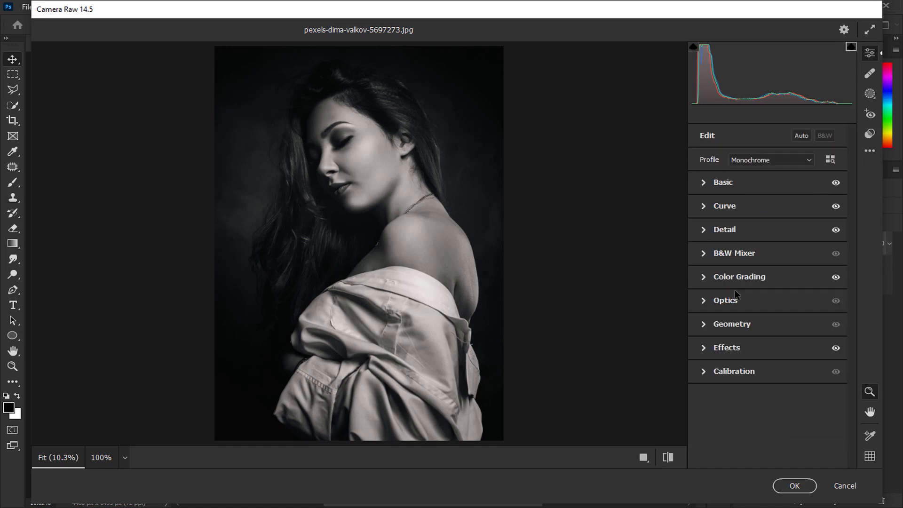
click(724, 185)
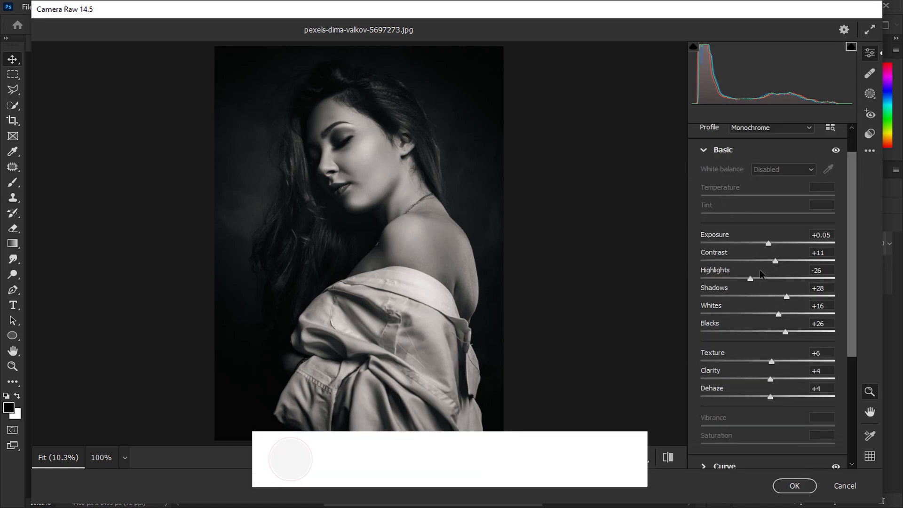
click(793, 487)
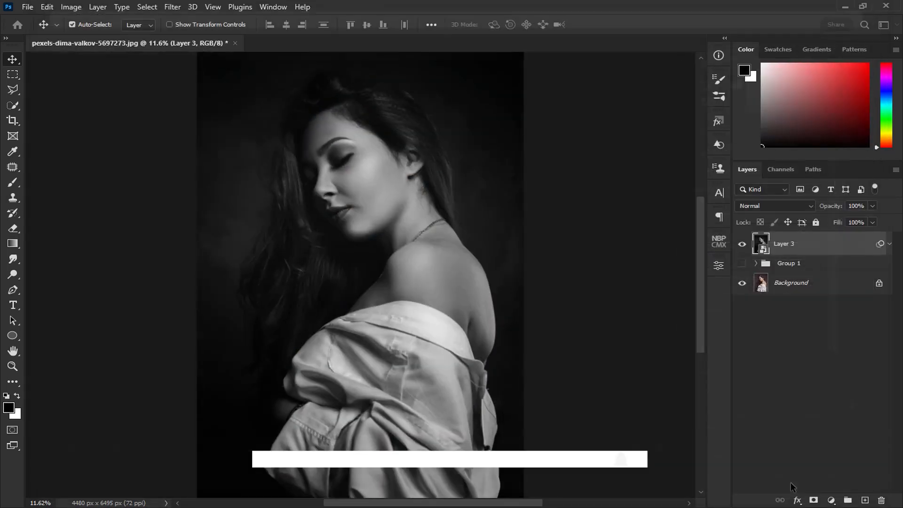
Collapse the smart filter list of Layer 3 and compare the finished portrait with the original photo.
click(890, 243)
alt+click(743, 284)
alt+click(743, 285)
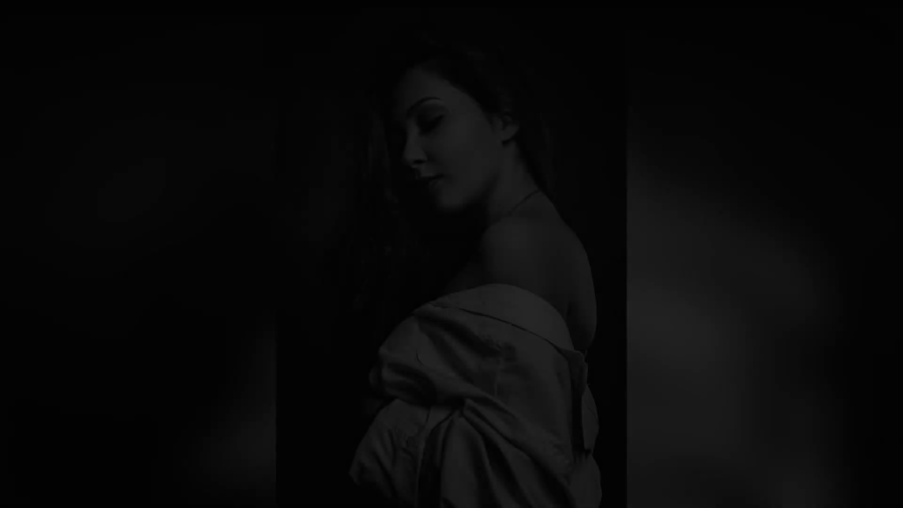